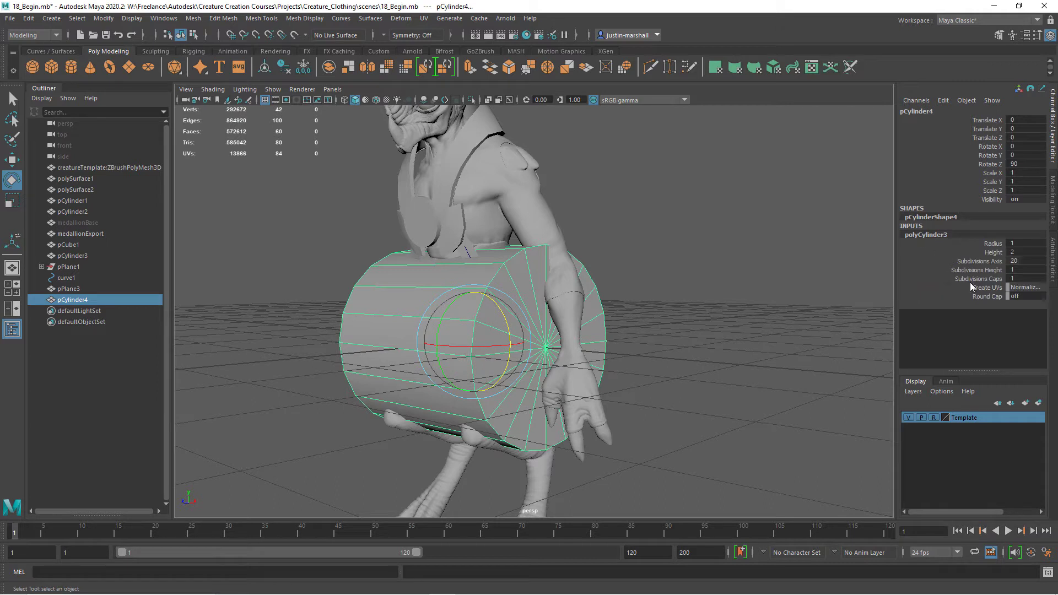
Step: Set the cylinder's cap subdivisions to 2 and scale it down uniformly to about 0.2
{"action": "left_click", "coordinate": [976, 279]}
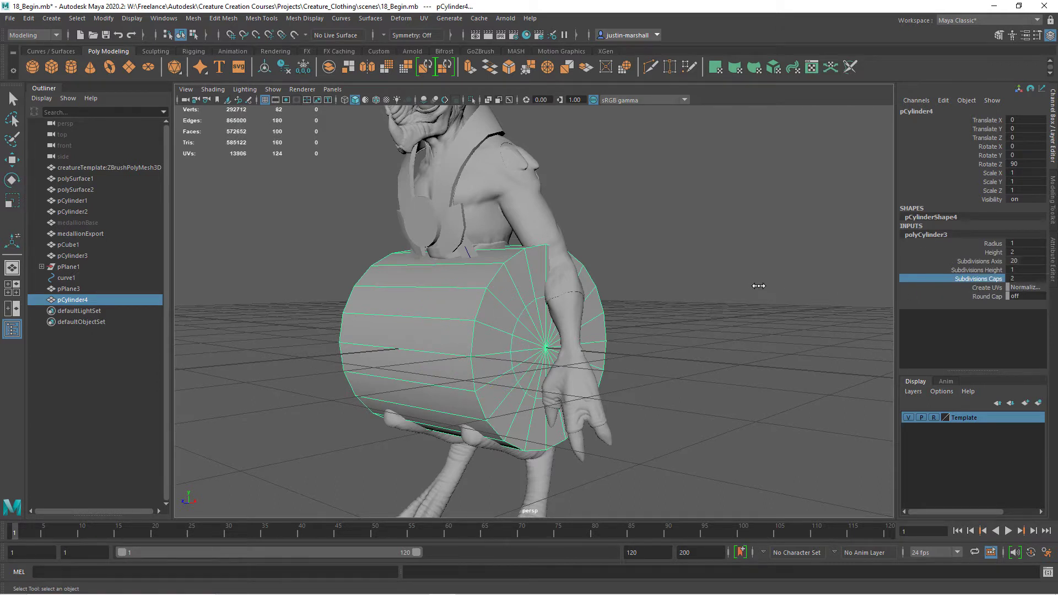
{"action": "key", "text": "r"}
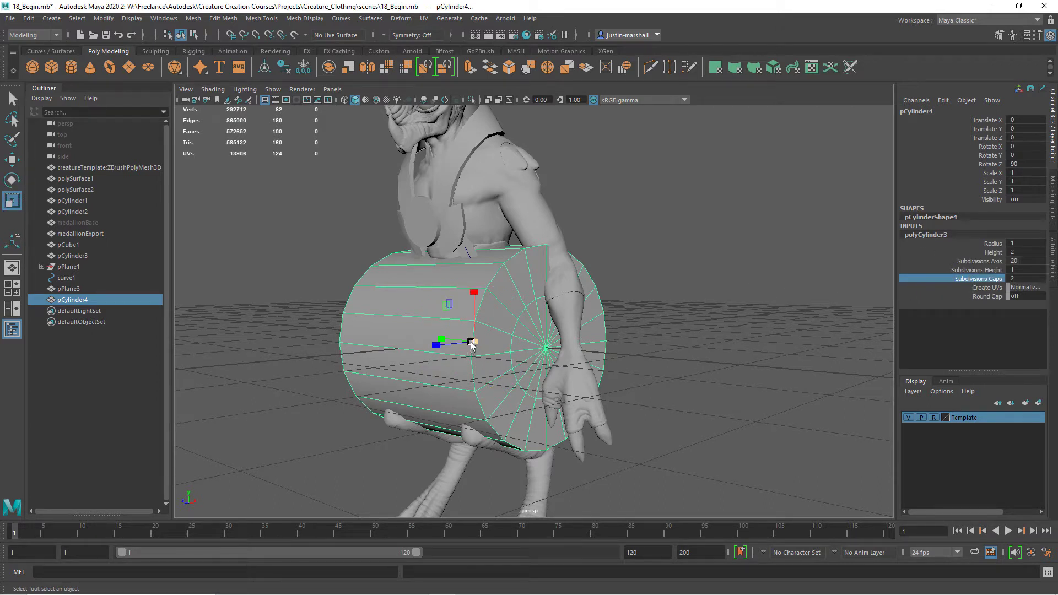
{"action": "left_click_drag", "start_coordinate": [475, 347], "coordinate": [371, 358]}
Step: Move the cylinder to the creature's hip below the belt hook and enlarge it to a uniform scale of about 0.325
{"action": "key", "text": "w"}
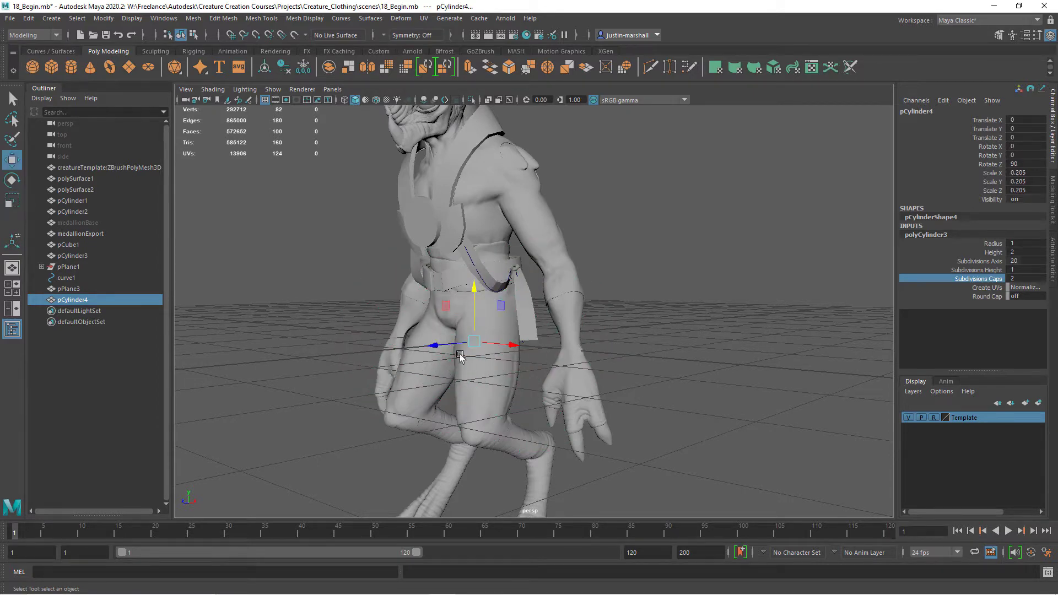
{"action": "left_click_drag", "start_coordinate": [502, 344], "coordinate": [548, 364]}
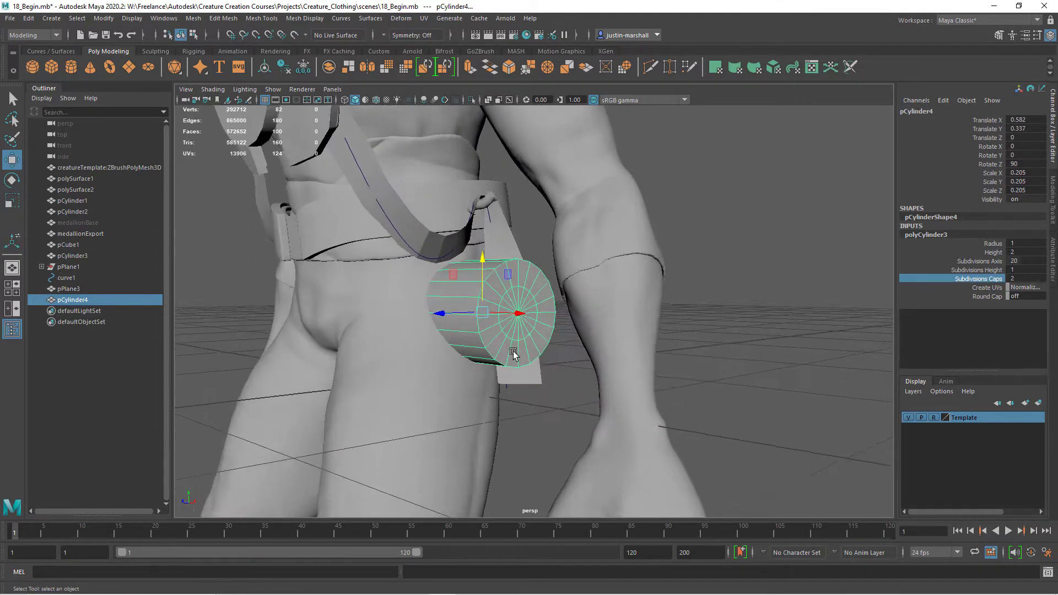
{"action": "left_click_drag", "start_coordinate": [513, 354], "coordinate": [512, 332], "text": "alt"}
{"action": "key", "text": "r"}
{"action": "key", "text": "w"}
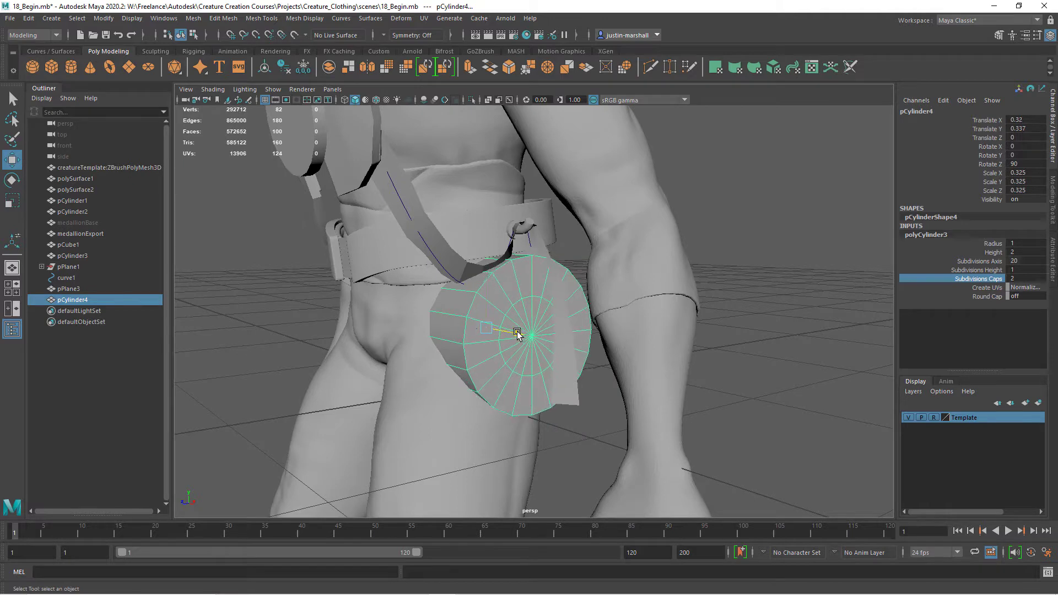
{"action": "left_click_drag", "start_coordinate": [483, 274], "coordinate": [481, 248]}
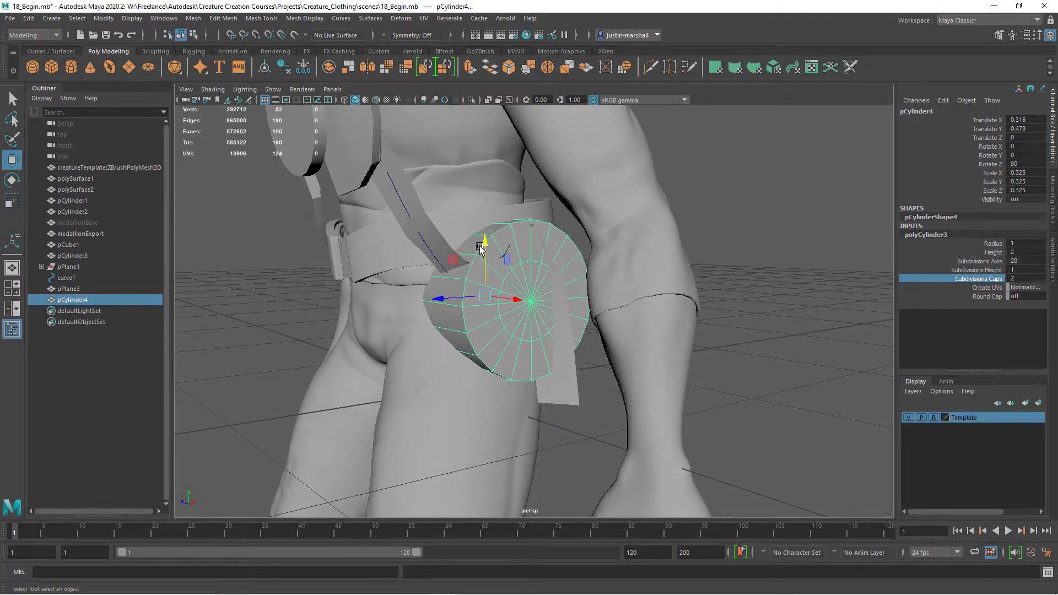
Step: Select the ring of faces around the cylinder's side and delete it
{"action": "left_click_drag", "start_coordinate": [522, 338], "coordinate": [508, 283], "text": "alt"}
{"action": "right_click_drag", "start_coordinate": [508, 283], "coordinate": [510, 319]}
{"action": "left_click_drag", "start_coordinate": [496, 331], "coordinate": [508, 328], "text": "alt"}
{"action": "left_click", "coordinate": [508, 322]}
{"action": "double_click", "coordinate": [508, 289], "text": "shift"}
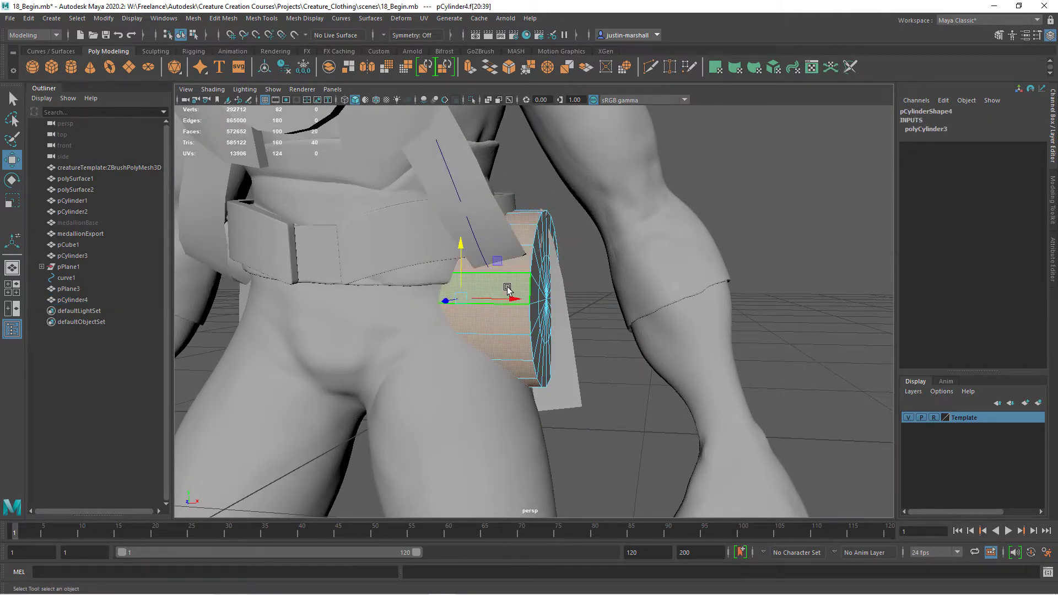
{"action": "key", "text": "Delete"}
Step: In wireframe display, delete the cylinder's inner cap and the upper half of the outer cap to leave a half-disc
{"action": "left_click", "coordinate": [213, 89]}
{"action": "left_click", "coordinate": [220, 107]}
{"action": "left_click", "coordinate": [411, 335]}
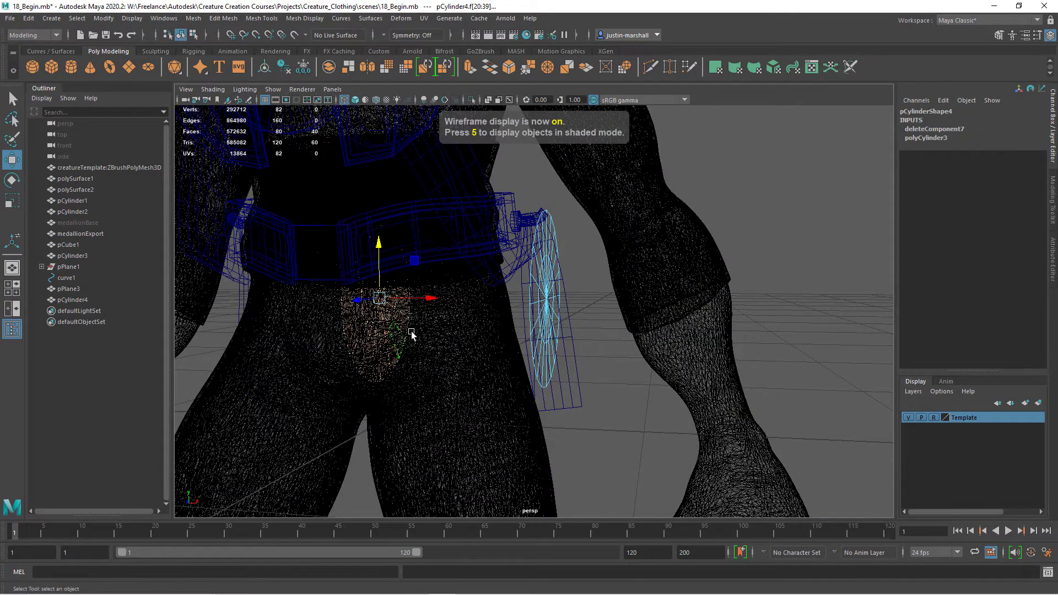
{"action": "key", "text": "Delete"}
{"action": "left_click_drag", "start_coordinate": [453, 188], "coordinate": [653, 338], "text": "alt"}
{"action": "key", "text": "Delete"}
Step: Restore smooth shading and isolate the half-disc in the viewport
{"action": "left_click", "coordinate": [219, 89]}
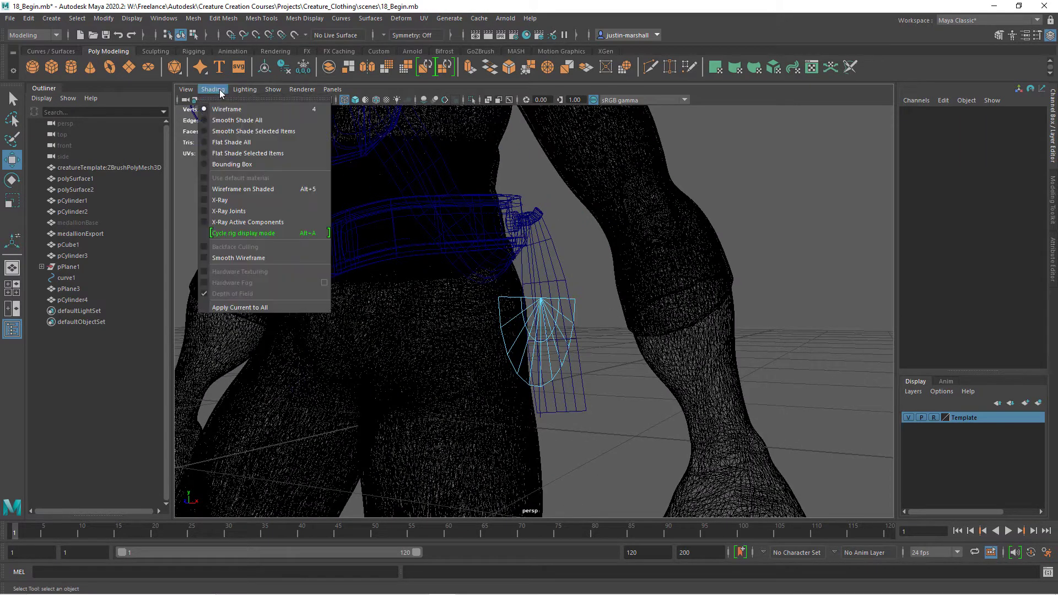
{"action": "left_click", "coordinate": [234, 123]}
{"action": "mouse_move", "coordinate": [571, 392]}
{"action": "left_mouse_down", "text": "alt"}
{"action": "mouse_move", "coordinate": [541, 396]}
{"action": "mouse_move", "coordinate": [562, 401]}
{"action": "mouse_move", "coordinate": [579, 380]}
{"action": "left_mouse_up", "text": "alt"}
{"action": "right_click_drag", "start_coordinate": [589, 401], "coordinate": [631, 402], "text": "alt"}
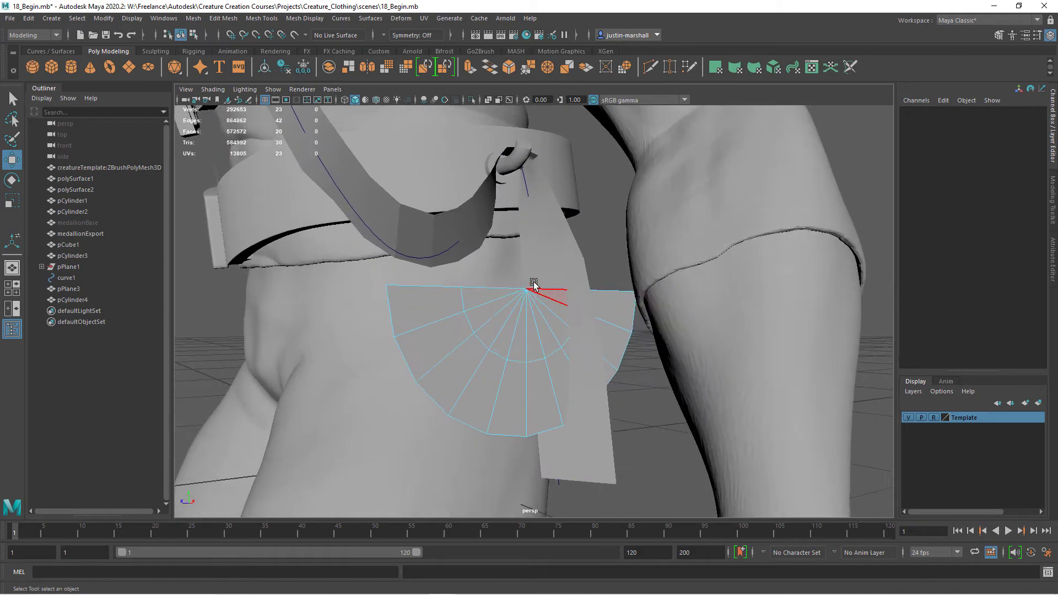
{"action": "left_click", "coordinate": [181, 36]}
{"action": "right_click_drag", "start_coordinate": [475, 297], "coordinate": [524, 309], "text": "alt"}
{"action": "left_click_drag", "start_coordinate": [523, 309], "coordinate": [529, 326], "text": "alt"}
{"action": "right_click_drag", "start_coordinate": [529, 326], "coordinate": [544, 324], "text": "alt"}
{"action": "left_click", "coordinate": [273, 89]}
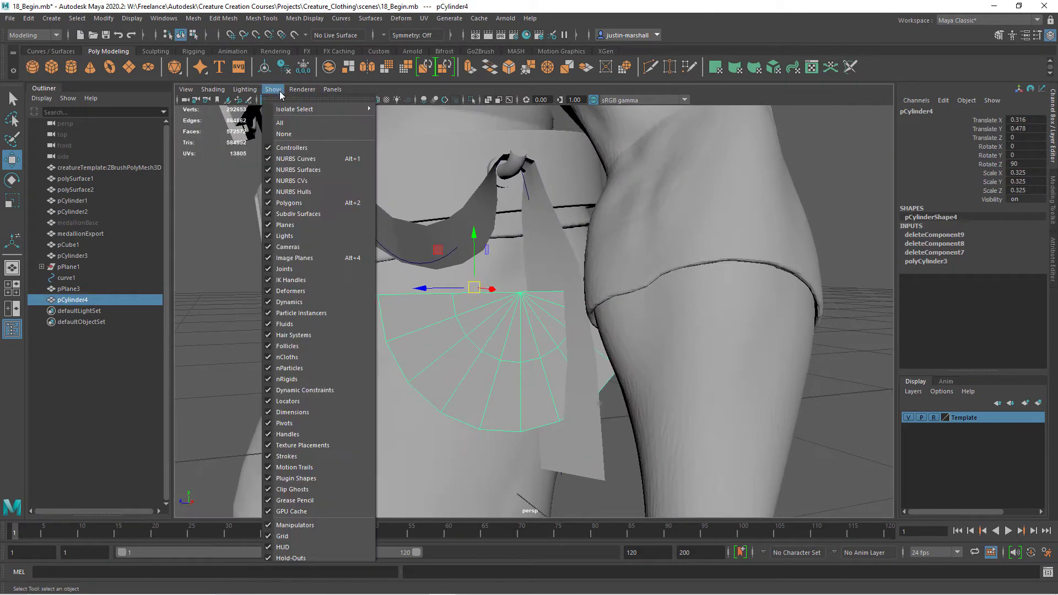
{"action": "mouse_move", "coordinate": [287, 109]}
{"action": "left_click", "coordinate": [410, 111]}
{"action": "left_click_drag", "start_coordinate": [579, 331], "coordinate": [555, 328], "text": "alt"}
{"action": "right_click_drag", "start_coordinate": [555, 328], "coordinate": [641, 338], "text": "alt"}
{"action": "left_click_drag", "start_coordinate": [523, 339], "coordinate": [513, 340], "text": "alt"}
Step: Delete the radial edges inside the half-disc's inner ring, keeping the central vertical edge
{"action": "right_click", "coordinate": [493, 324]}
{"action": "right_click_drag", "start_coordinate": [492, 328], "coordinate": [492, 326]}
{"action": "right_click_drag", "start_coordinate": [451, 280], "coordinate": [451, 249]}
{"action": "left_click", "coordinate": [443, 302]}
{"action": "left_click", "coordinate": [452, 319], "text": "shift"}
{"action": "left_click", "coordinate": [465, 336], "text": "shift"}
{"action": "left_click", "coordinate": [477, 351], "text": "shift"}
{"action": "left_click", "coordinate": [523, 353], "text": "shift"}
{"action": "left_click", "coordinate": [545, 346], "text": "shift"}
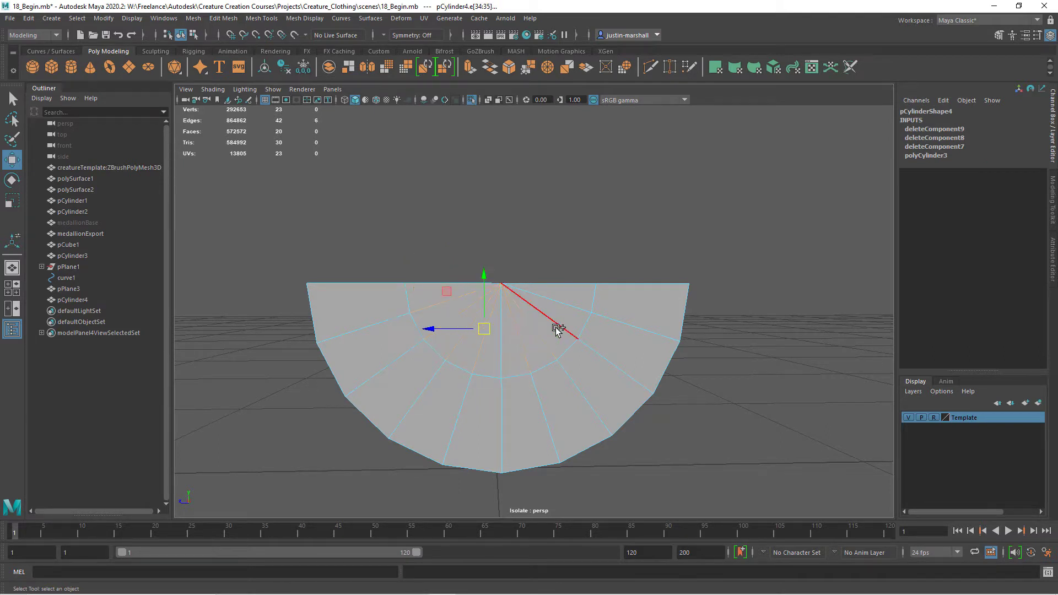
{"action": "key", "text": "Delete"}
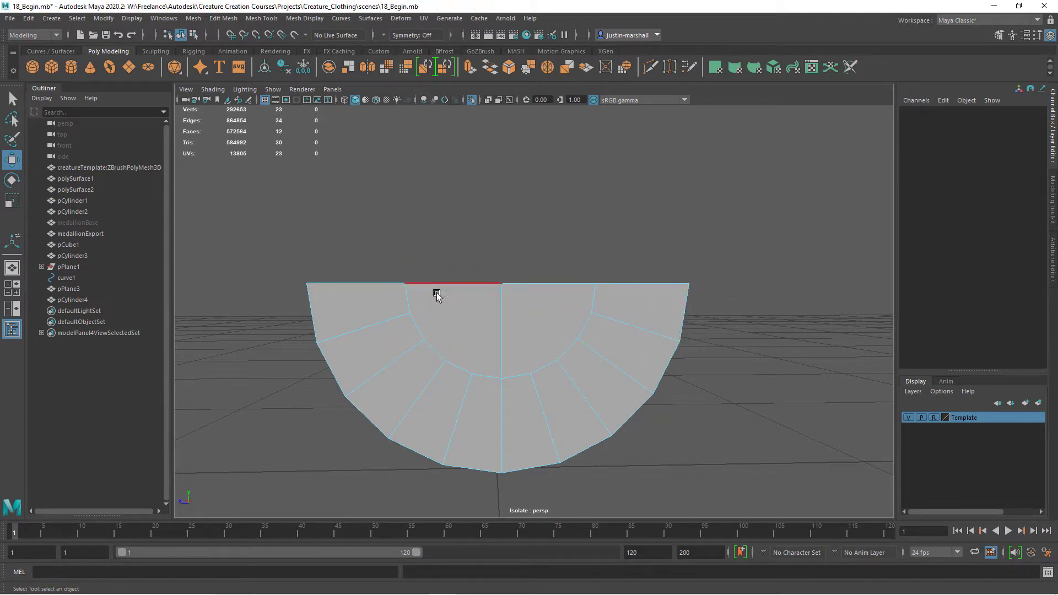
Step: Cut two horizontal and two vertical edges across the half-disc's inner area to form a grid of quads
{"action": "key", "text": "y"}
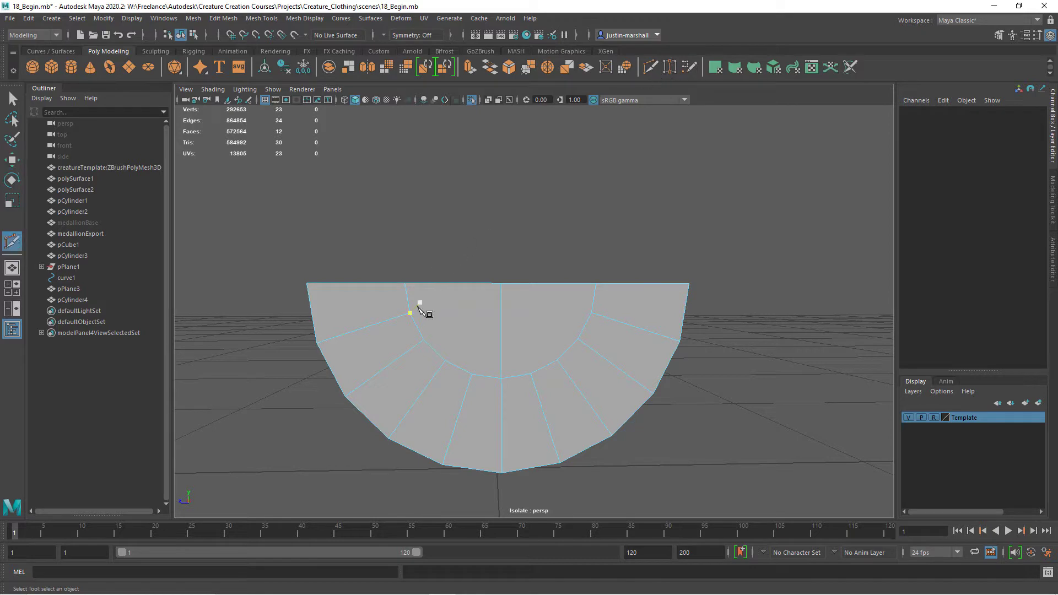
{"action": "right_click", "coordinate": [630, 237]}
{"action": "left_click", "coordinate": [445, 361]}
{"action": "left_click", "coordinate": [577, 340]}
{"action": "key", "text": "Return"}
{"action": "left_click", "coordinate": [471, 285]}
{"action": "left_click", "coordinate": [530, 375]}
Step: Scale the grid's inner vertex rows outward horizontally to even out the spacing on both sides of the centre edge
{"action": "left_click", "coordinate": [16, 100]}
{"action": "right_click_drag", "start_coordinate": [499, 284], "coordinate": [441, 286]}
{"action": "left_click_drag", "start_coordinate": [425, 257], "coordinate": [553, 296]}
{"action": "key", "text": "r"}
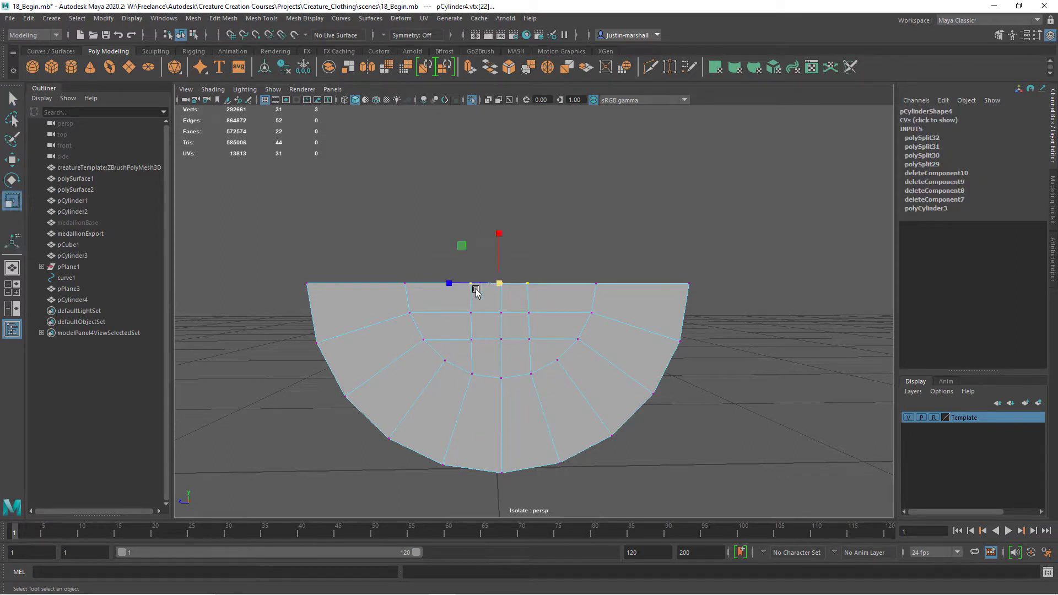
{"action": "left_click_drag", "start_coordinate": [449, 283], "coordinate": [416, 285]}
{"action": "left_click_drag", "start_coordinate": [551, 307], "coordinate": [448, 317]}
{"action": "left_click_drag", "start_coordinate": [449, 339], "coordinate": [428, 341]}
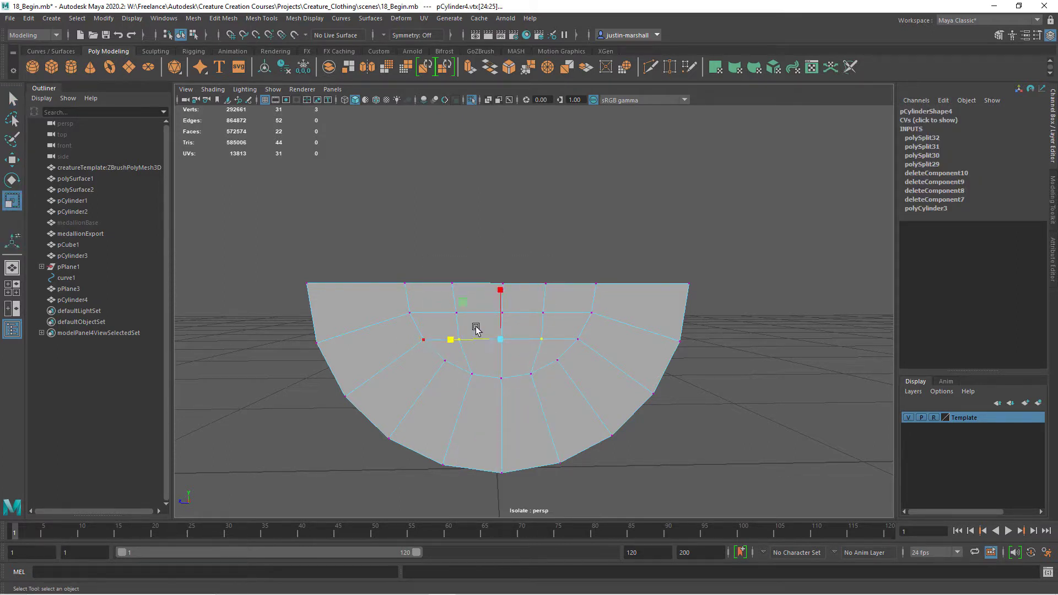
{"action": "left_click", "coordinate": [618, 344]}
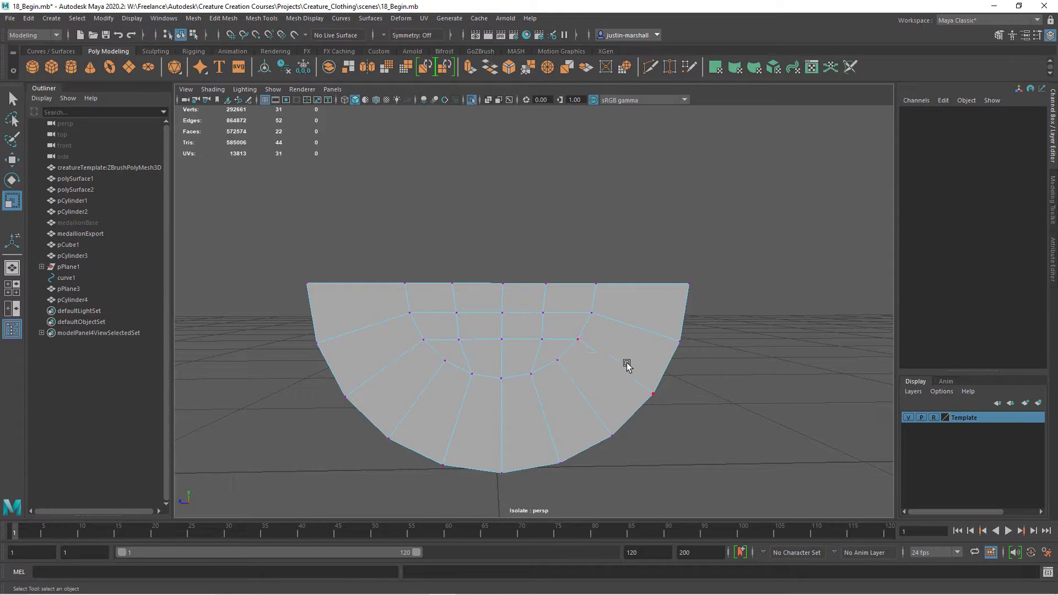
Step: Return to object selection and turn off the isolated view to show the whole creature
{"action": "left_click", "coordinate": [180, 35]}
{"action": "left_click", "coordinate": [273, 89]}
{"action": "mouse_move", "coordinate": [292, 110]}
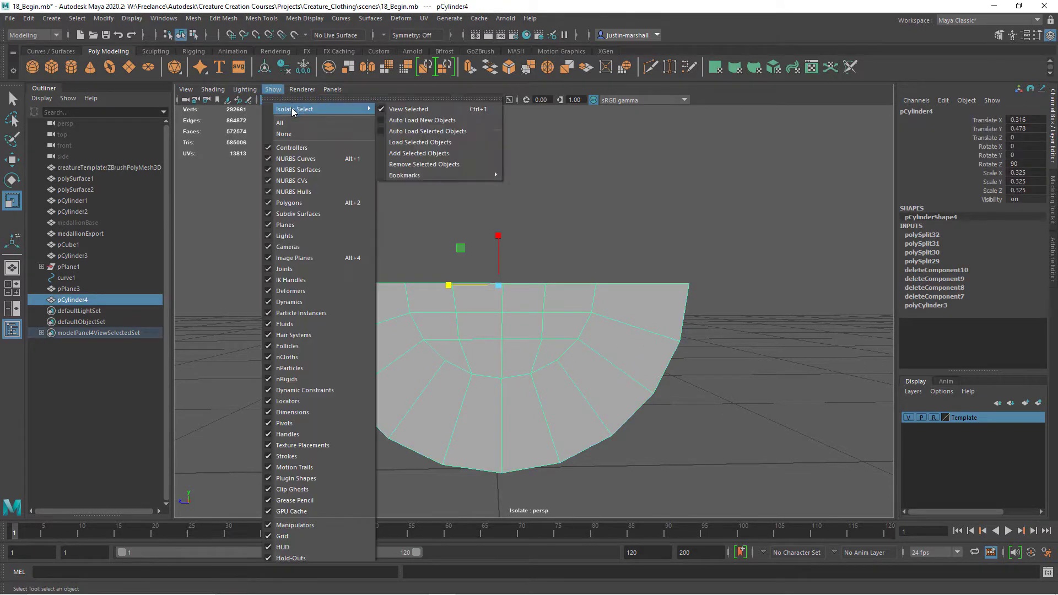
{"action": "left_click", "coordinate": [391, 109]}
Step: Raise the half-disc toward the belt to a Y translation of about 0.585
{"action": "left_click_drag", "start_coordinate": [652, 324], "coordinate": [570, 320], "text": "alt"}
{"action": "right_click_drag", "start_coordinate": [571, 320], "coordinate": [603, 322], "text": "alt"}
{"action": "key", "text": "w"}
{"action": "left_click_drag", "start_coordinate": [444, 234], "coordinate": [443, 205]}
{"action": "left_click_drag", "start_coordinate": [488, 259], "coordinate": [461, 276], "text": "alt"}
{"action": "left_click_drag", "start_coordinate": [458, 207], "coordinate": [455, 192]}
{"action": "left_click_drag", "start_coordinate": [510, 254], "coordinate": [551, 276], "text": "alt"}
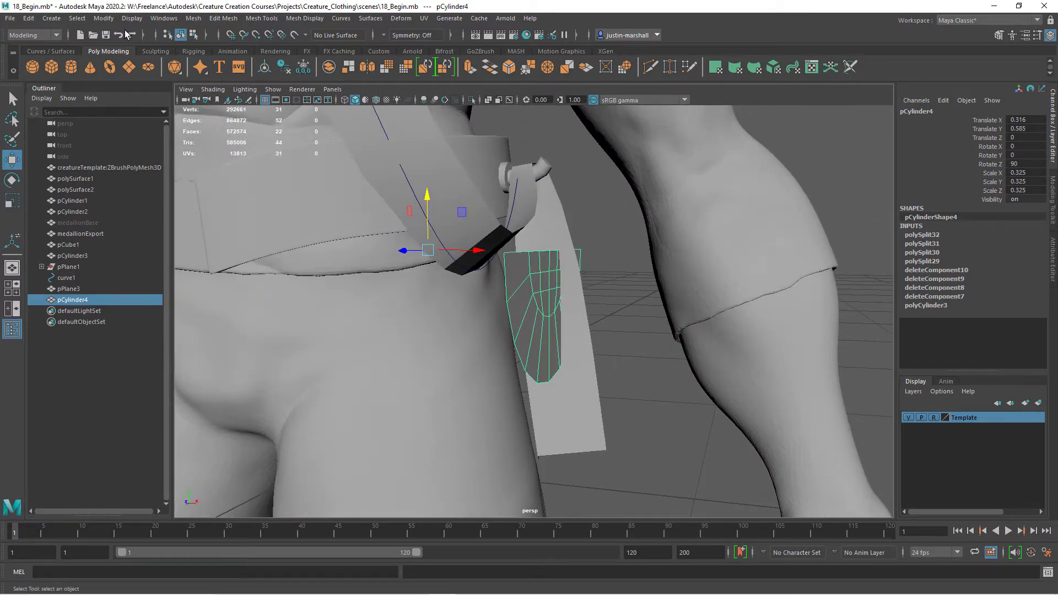
Step: Center the half-disc's pivot, tilt it to about 104.7 degrees in Z and shift it to about 0.266 in X
{"action": "left_click", "coordinate": [103, 18]}
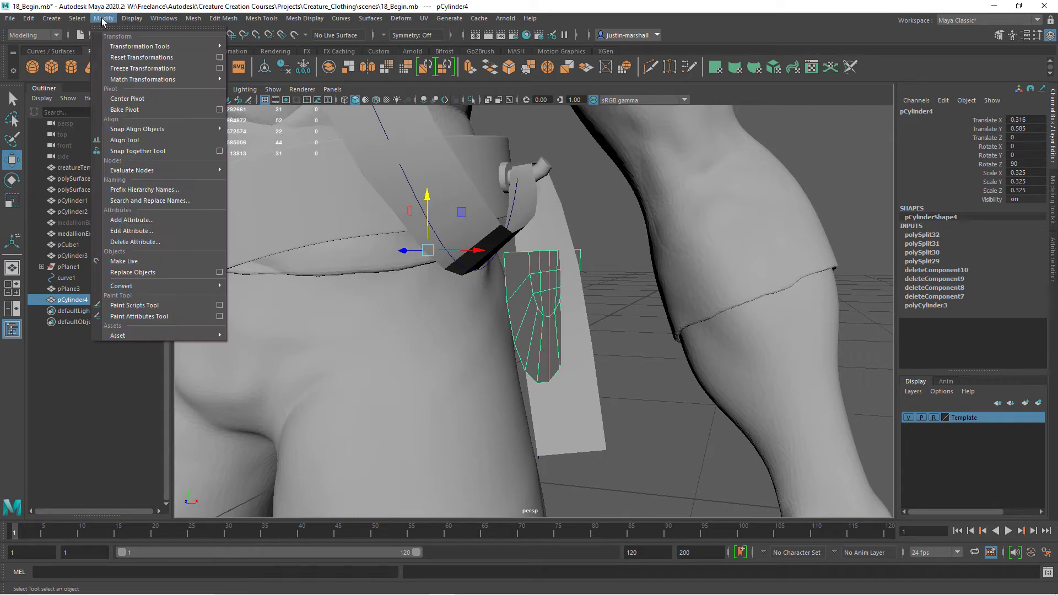
{"action": "left_click", "coordinate": [128, 99]}
{"action": "key", "text": "e"}
{"action": "left_click_drag", "start_coordinate": [556, 305], "coordinate": [534, 274], "text": "alt"}
{"action": "key", "text": "w"}
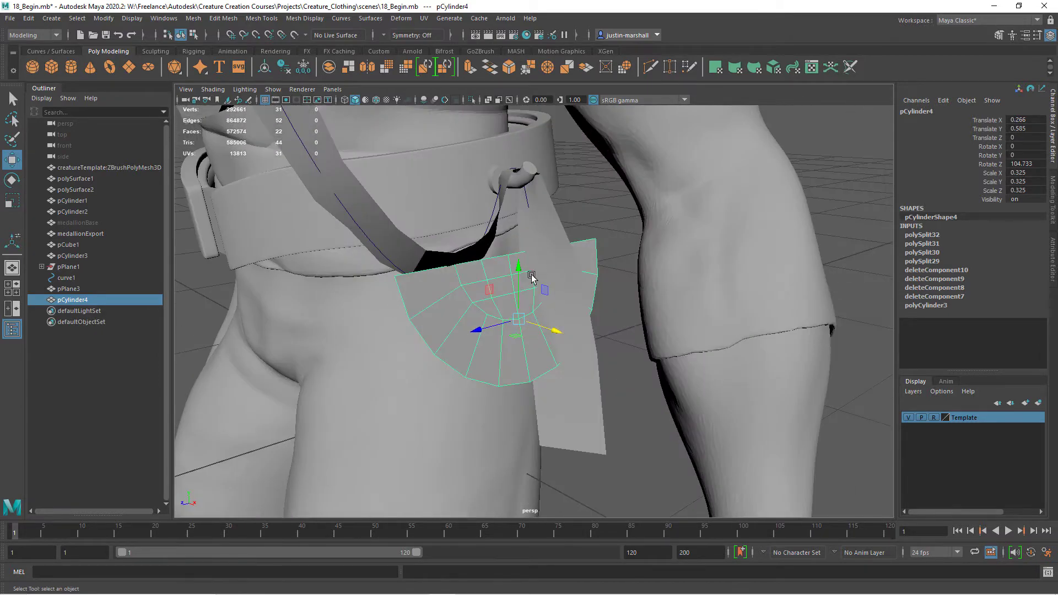
{"action": "key", "text": "r"}
{"action": "left_click_drag", "start_coordinate": [519, 322], "coordinate": [576, 253], "text": "alt"}
Step: Hide the hanging strap mesh and rotate the half-disc slightly about Y to follow the hip
{"action": "left_click", "coordinate": [577, 249]}
{"action": "key", "text": "ctrl+h"}
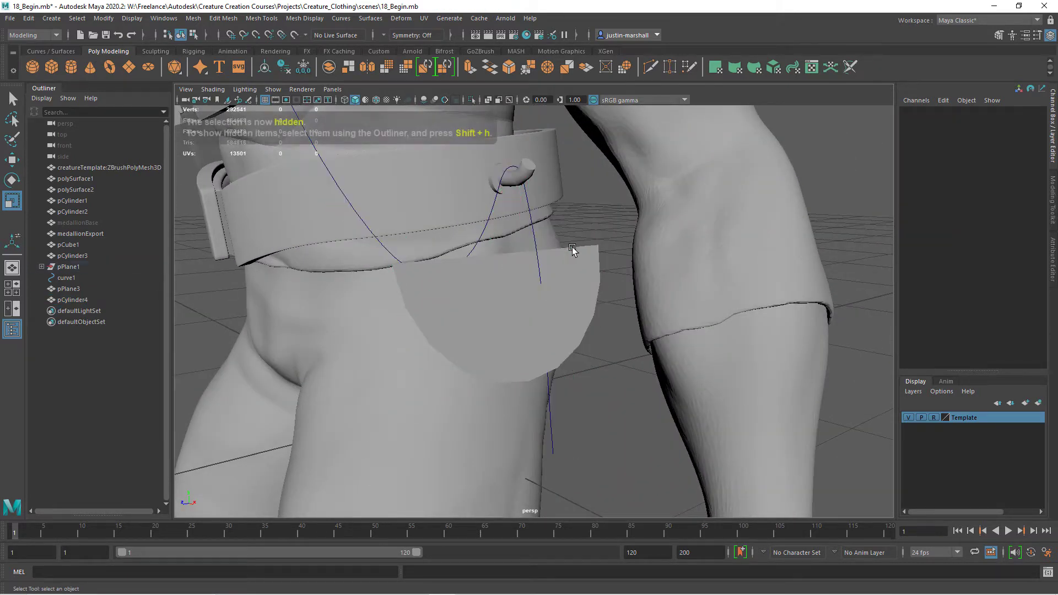
{"action": "left_click", "coordinate": [479, 318]}
{"action": "left_click_drag", "start_coordinate": [480, 318], "coordinate": [557, 272], "text": "alt"}
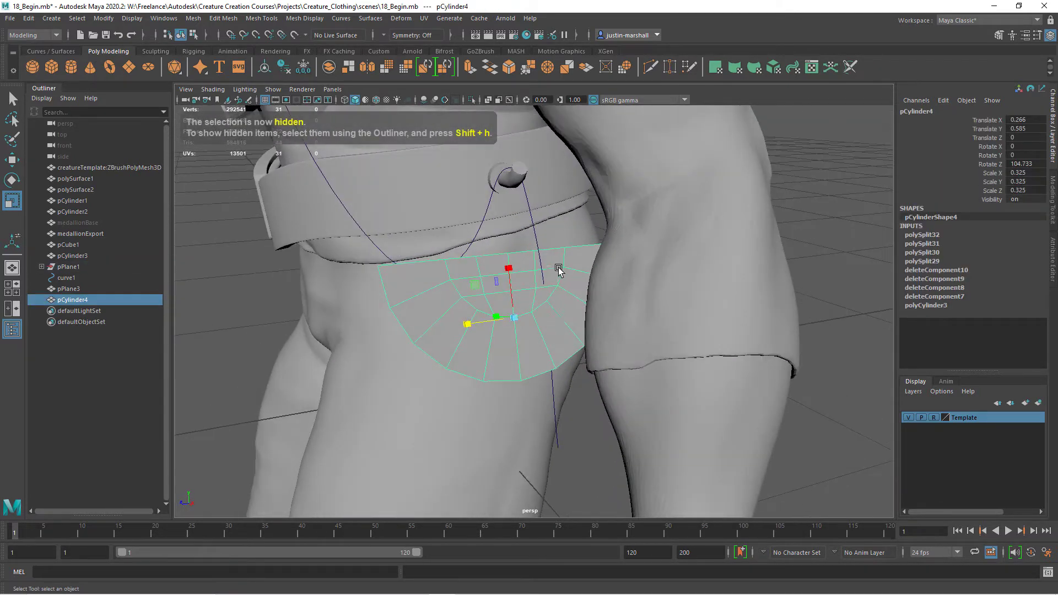
{"action": "key", "text": "e"}
{"action": "left_click_drag", "start_coordinate": [489, 275], "coordinate": [566, 265]}
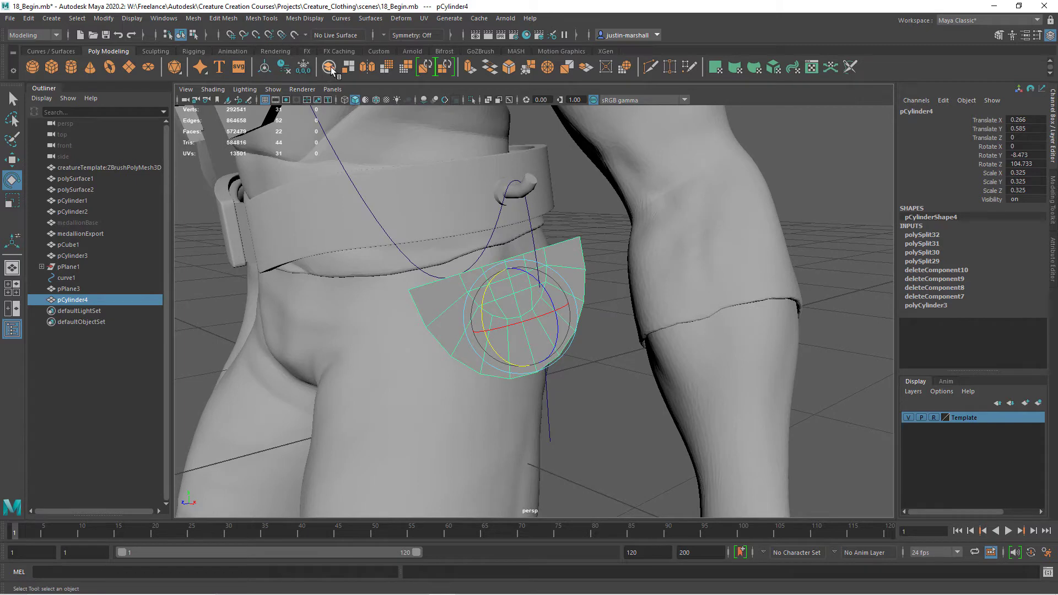
Step: Add a lattice deformer to the half-disc and move its rear column of points to curve the piece around the hip
{"action": "left_click", "coordinate": [394, 18]}
{"action": "left_click", "coordinate": [416, 101]}
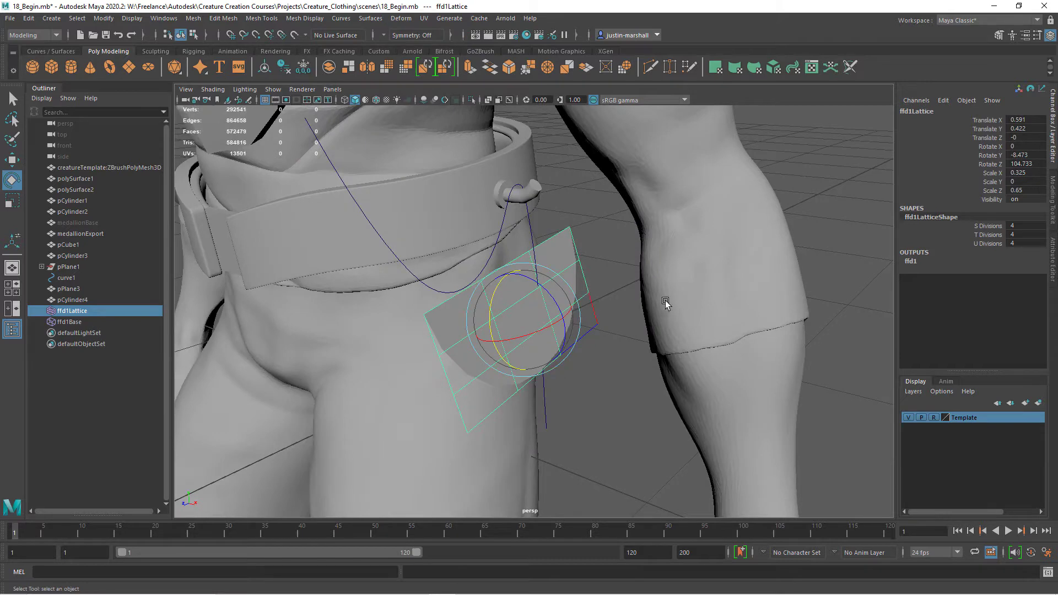
{"action": "right_click_drag", "start_coordinate": [587, 276], "coordinate": [579, 240]}
{"action": "left_click_drag", "start_coordinate": [561, 201], "coordinate": [617, 254]}
{"action": "key", "text": "w"}
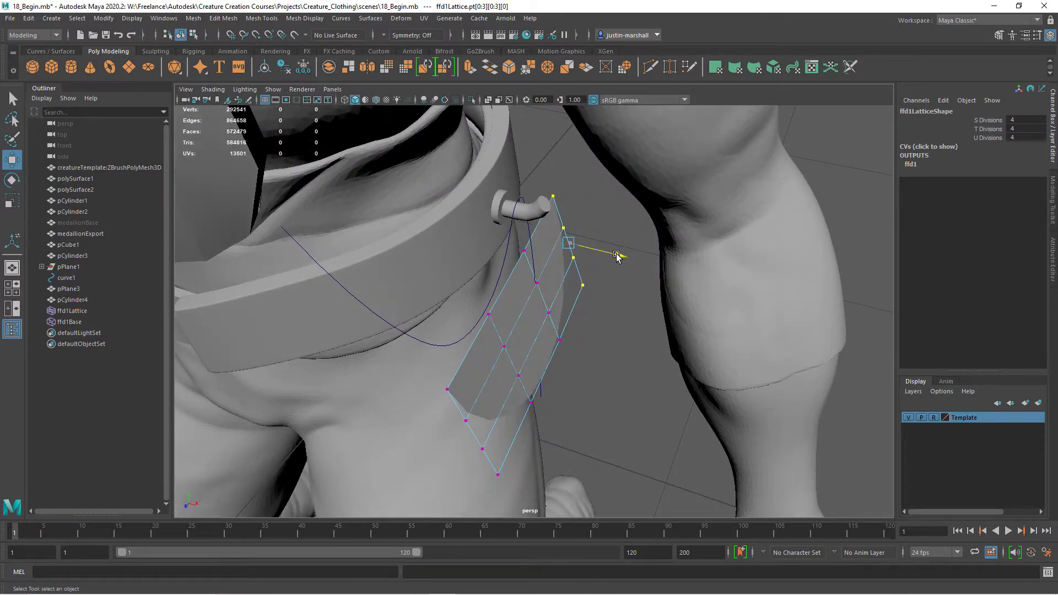
{"action": "left_click_drag", "start_coordinate": [578, 343], "coordinate": [566, 318], "text": "alt"}
Step: Delete the half-disc's construction history to bake in the lattice deformation
{"action": "left_click", "coordinate": [546, 353]}
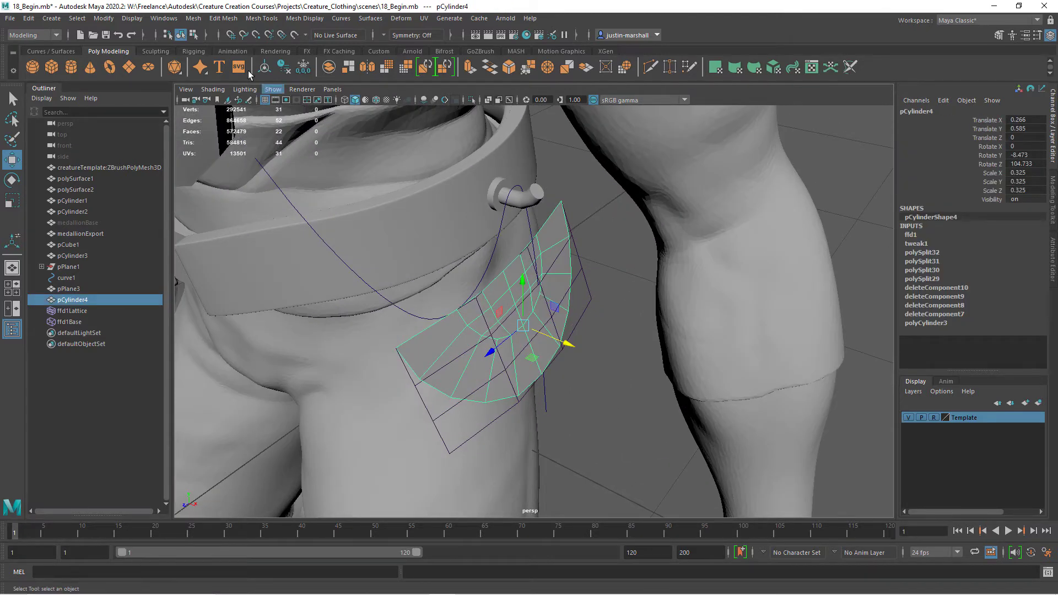
{"action": "left_click", "coordinate": [29, 19]}
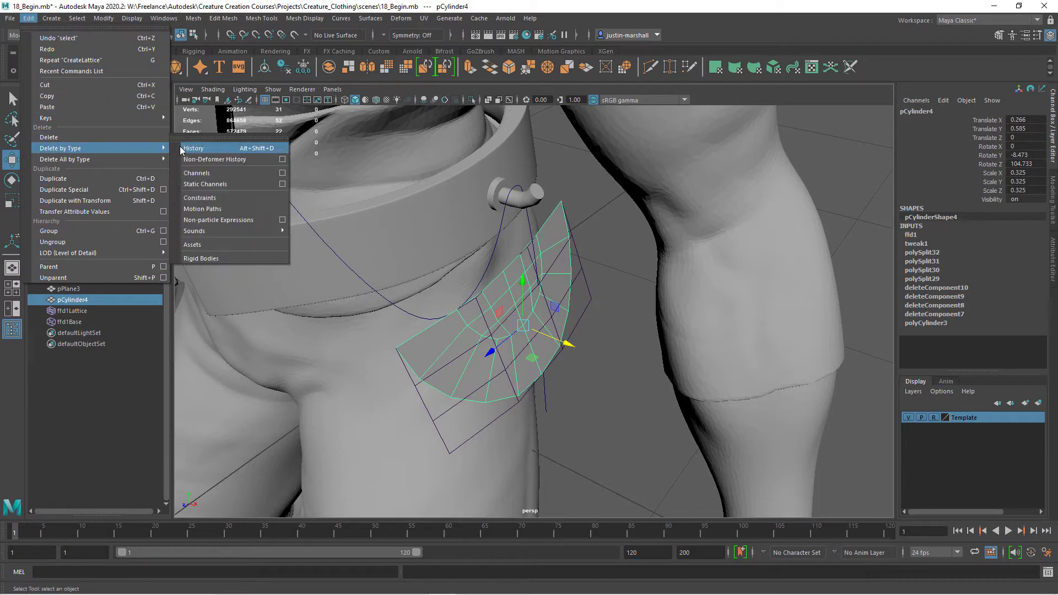
{"action": "left_click", "coordinate": [221, 147]}
Step: Turn on soft selection for moving the half-disc's vertices and set the falloff radius to 0.2
{"action": "right_click_drag", "start_coordinate": [537, 345], "coordinate": [552, 276]}
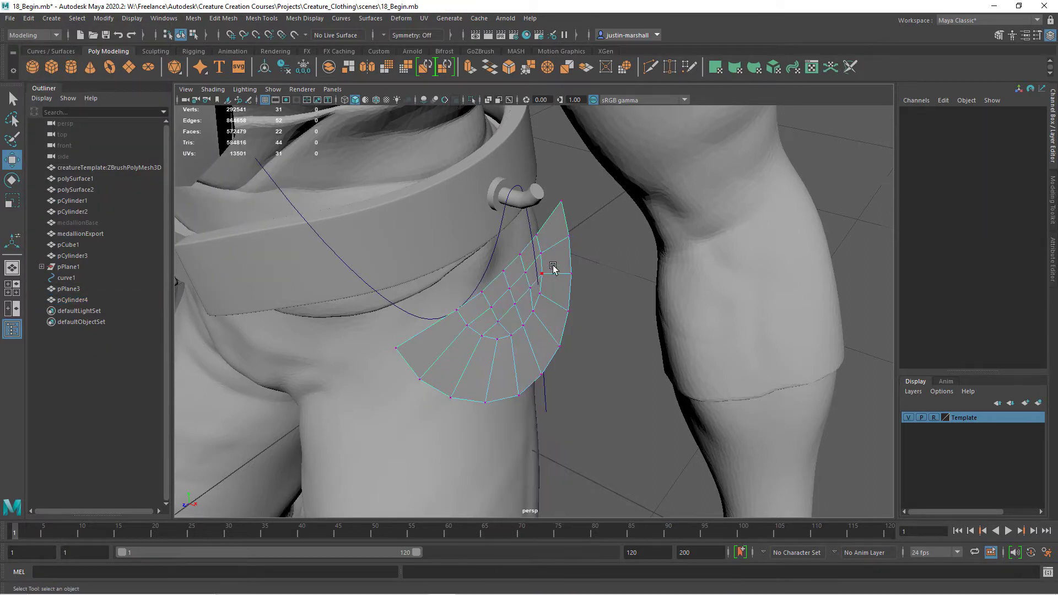
{"action": "left_click", "coordinate": [537, 256]}
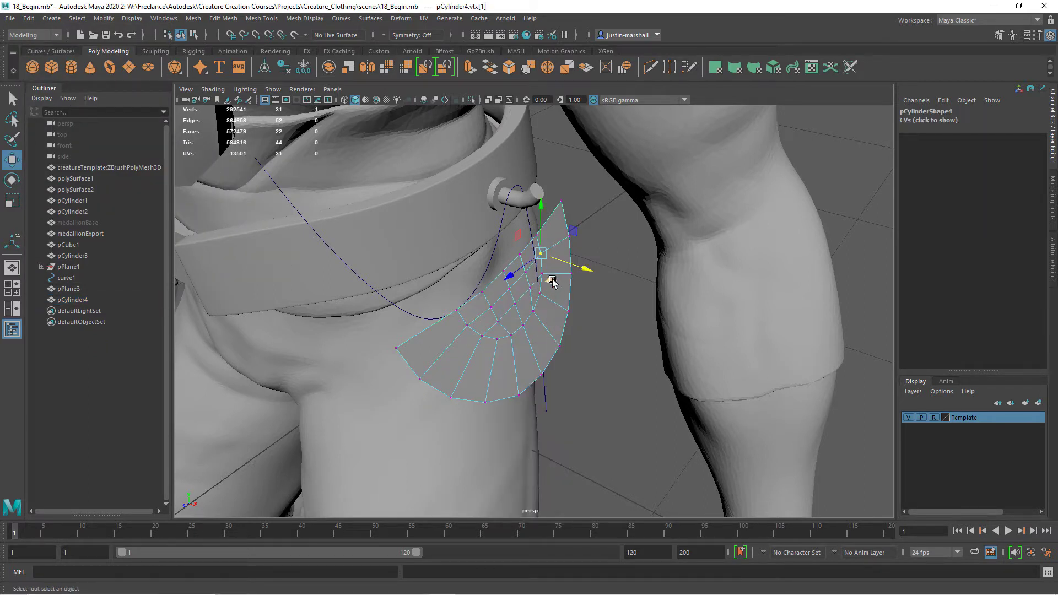
{"action": "key", "text": "b"}
{"action": "left_click_drag", "start_coordinate": [582, 269], "coordinate": [585, 269]}
{"action": "key", "text": "ctrl+z"}
{"action": "double_click", "coordinate": [13, 160]}
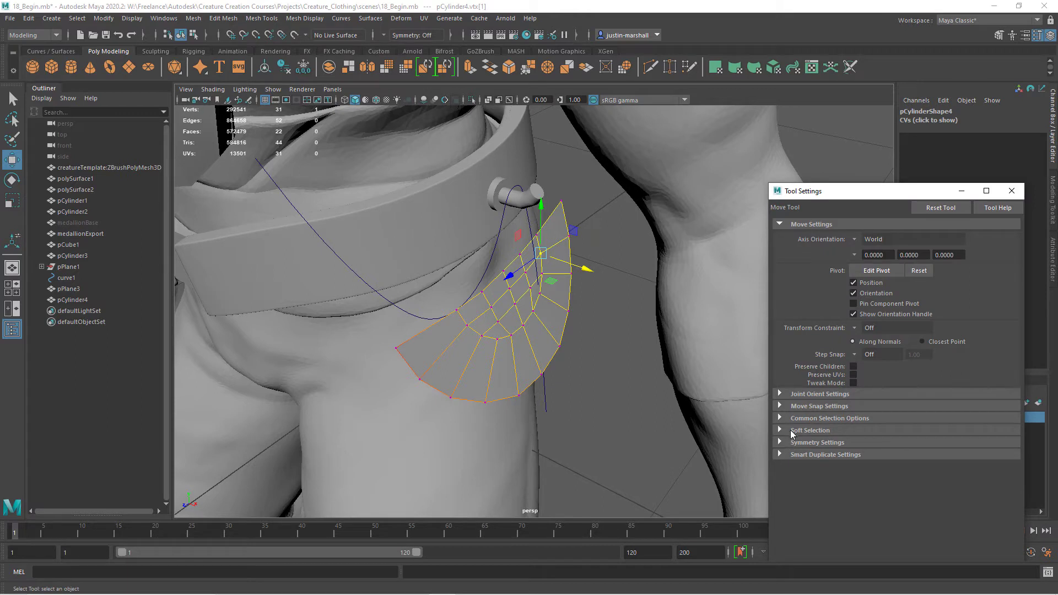
{"action": "left_click", "coordinate": [799, 431]}
{"action": "type", "text": "0.2"}
{"action": "key", "text": "Return"}
Step: Adjust the half-disc's rear and front corner vertices with soft selection to fit the hip, and close the tool settings
{"action": "left_click_drag", "start_coordinate": [578, 265], "coordinate": [582, 267]}
{"action": "left_click", "coordinate": [563, 204]}
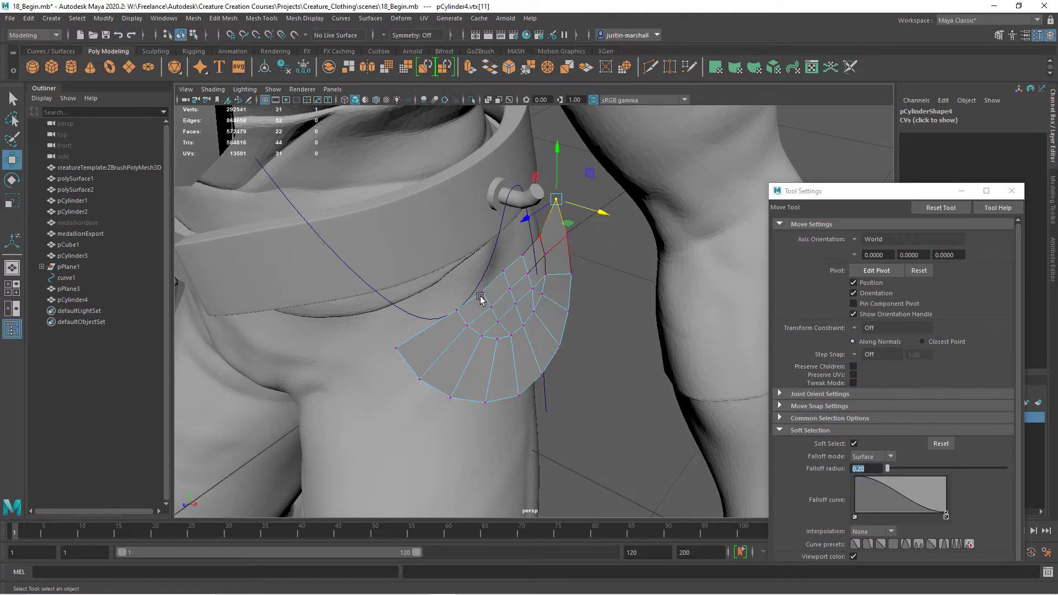
{"action": "left_click_drag", "start_coordinate": [469, 302], "coordinate": [391, 385]}
{"action": "left_click_drag", "start_coordinate": [475, 364], "coordinate": [471, 362]}
{"action": "left_click_drag", "start_coordinate": [547, 376], "coordinate": [591, 363], "text": "alt"}
{"action": "left_click_drag", "start_coordinate": [532, 295], "coordinate": [574, 265], "text": "alt"}
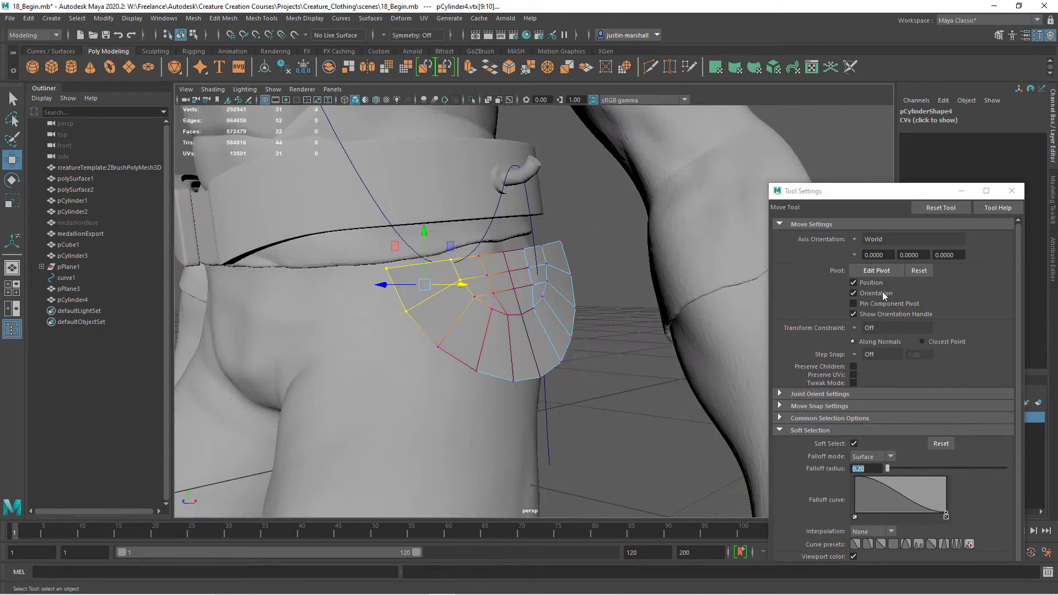
{"action": "left_click", "coordinate": [1012, 191]}
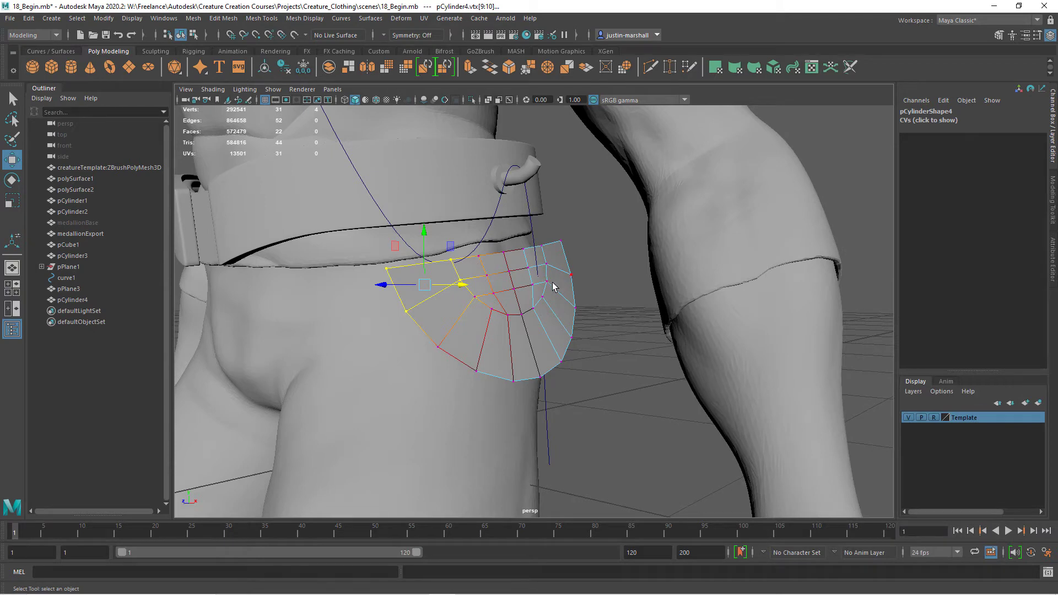
{"action": "left_click", "coordinate": [13, 99]}
{"action": "right_click_drag", "start_coordinate": [508, 302], "coordinate": [506, 304]}
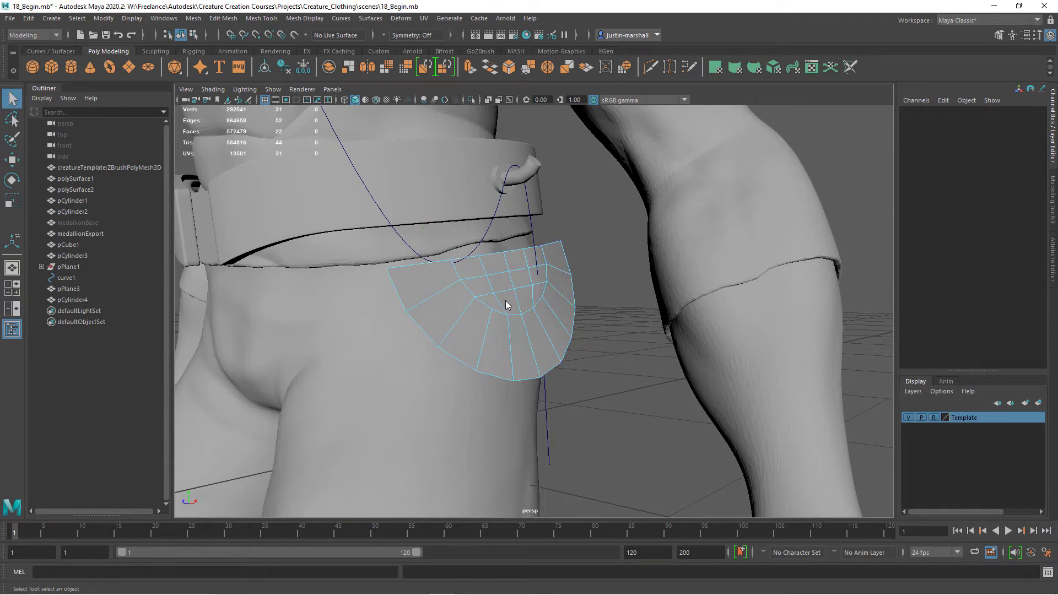
Step: Smooth the half-disc's surface with the Smooth sculpting tool, adjusting its brush size to suit the mesh
{"action": "left_click", "coordinate": [147, 52]}
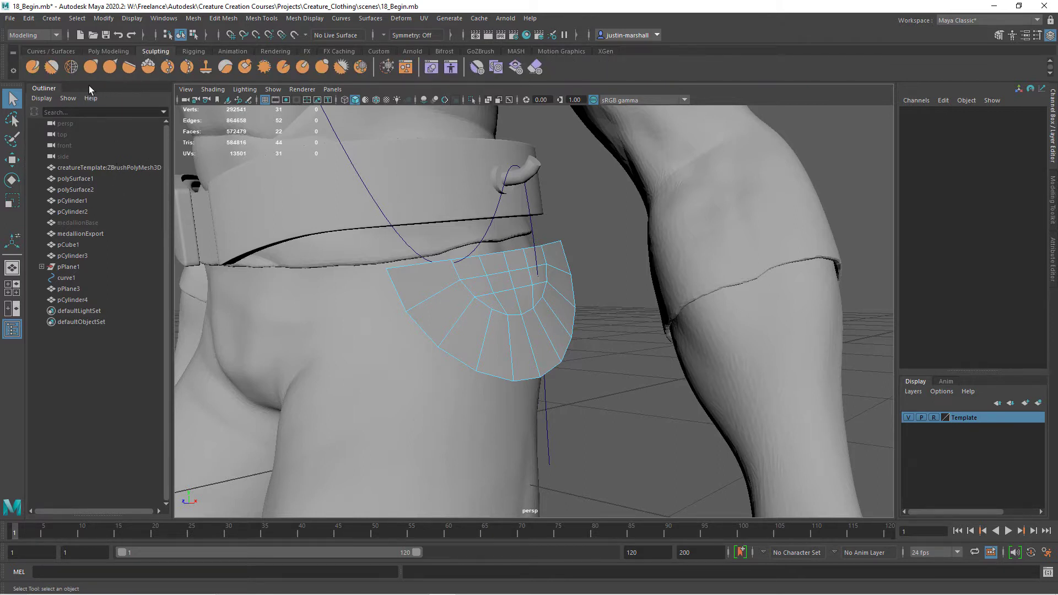
{"action": "left_click", "coordinate": [53, 69]}
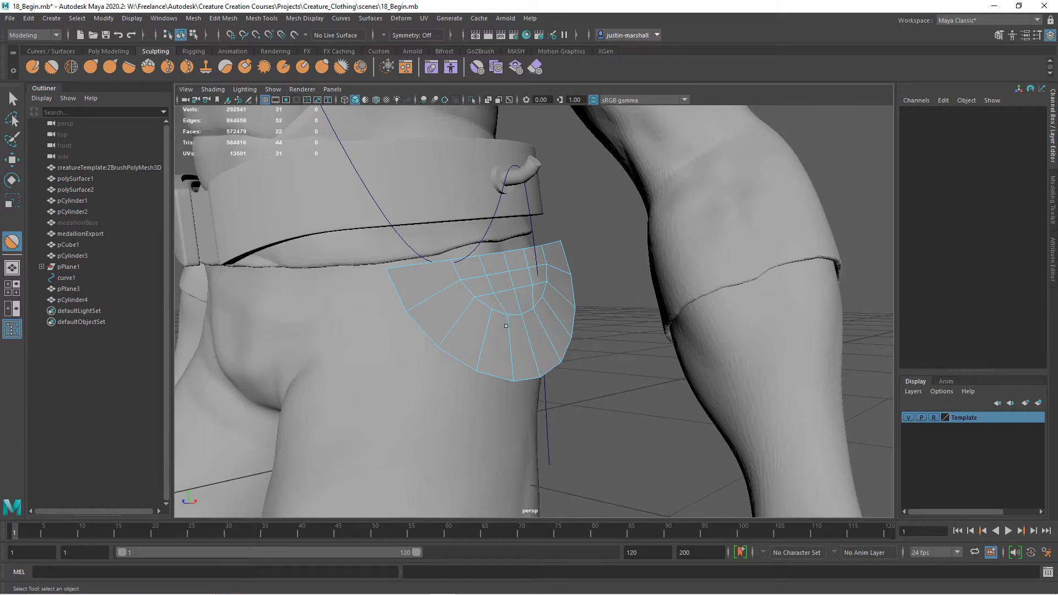
{"action": "left_click", "coordinate": [345, 405]}
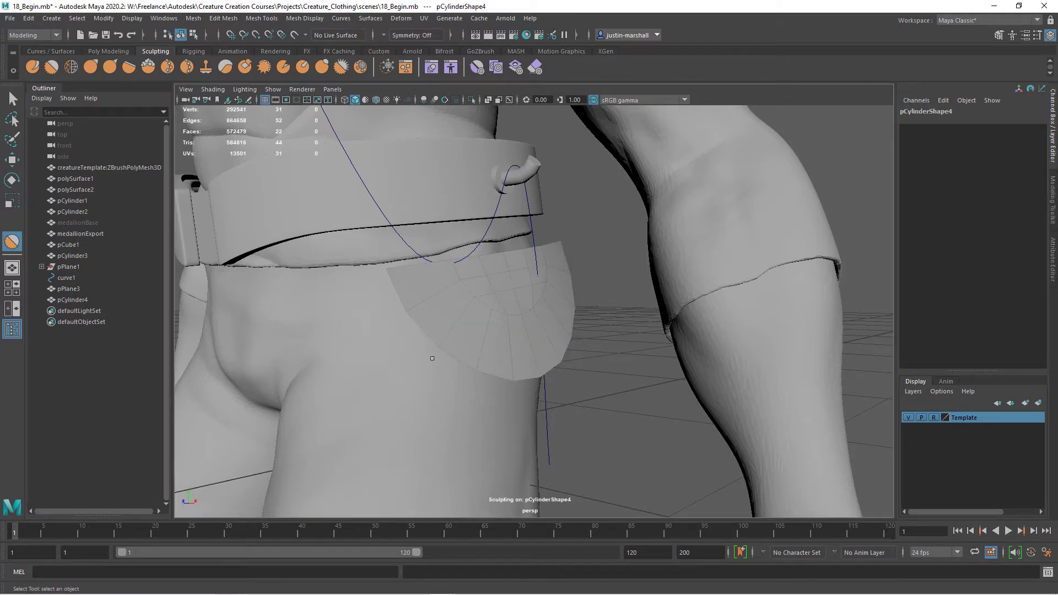
{"action": "key", "text": "b"}
{"action": "left_click_drag", "start_coordinate": [533, 318], "coordinate": [248, 318]}
{"action": "left_click_drag", "start_coordinate": [530, 310], "coordinate": [456, 305], "text": "alt"}
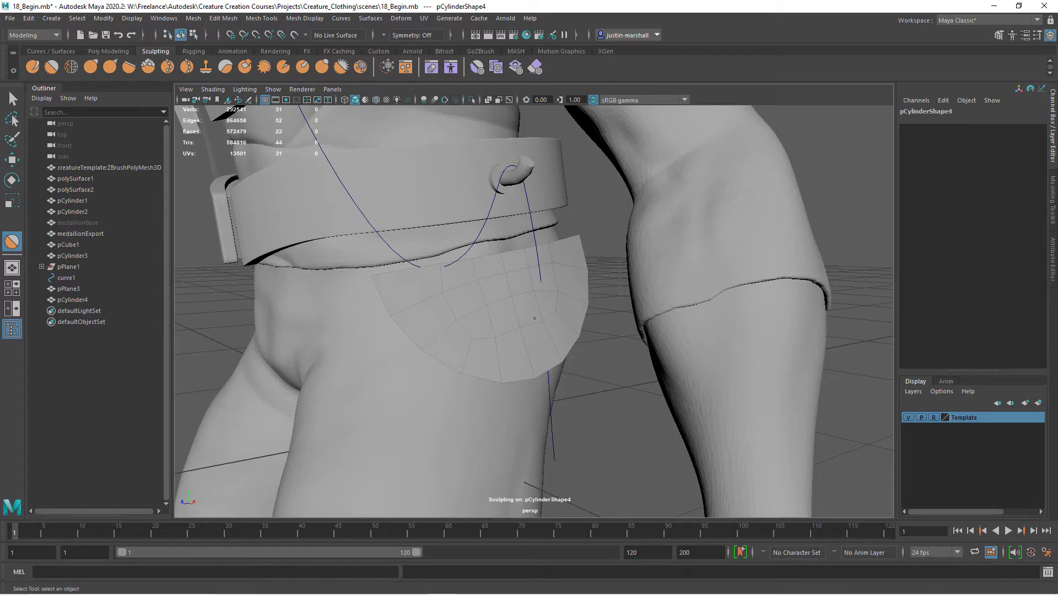
{"action": "mouse_move", "coordinate": [560, 264]}
{"action": "left_mouse_down", "text": "alt"}
{"action": "mouse_move", "coordinate": [554, 334]}
{"action": "mouse_move", "coordinate": [510, 337]}
{"action": "mouse_move", "coordinate": [534, 325]}
{"action": "mouse_move", "coordinate": [527, 345]}
{"action": "mouse_move", "coordinate": [559, 355]}
{"action": "left_mouse_up", "text": "alt"}
{"action": "key", "text": "q"}
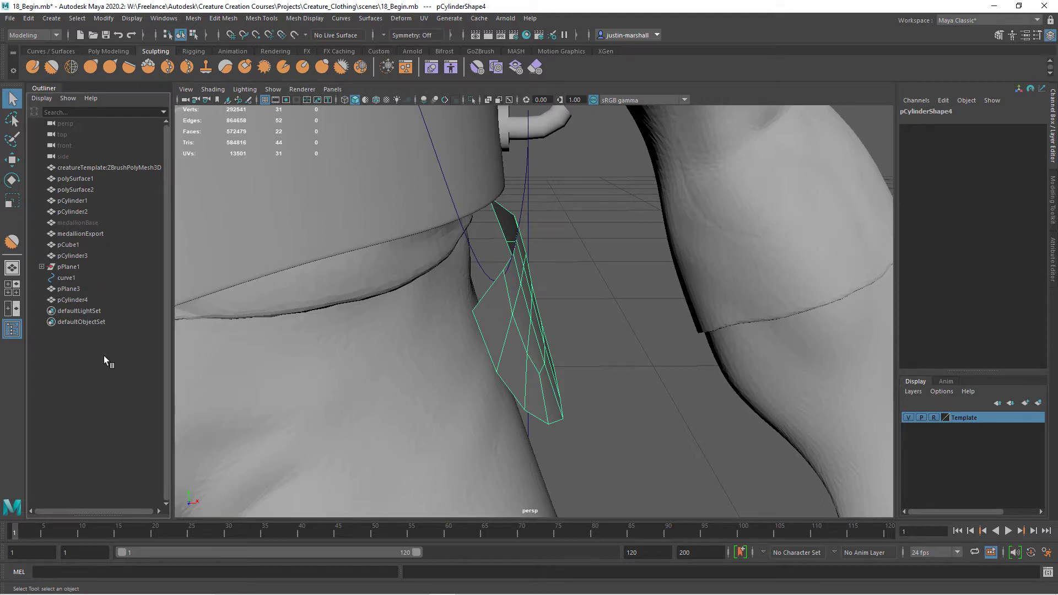
Step: Duplicate the half-disc in place and reselect the original
{"action": "left_click", "coordinate": [536, 369]}
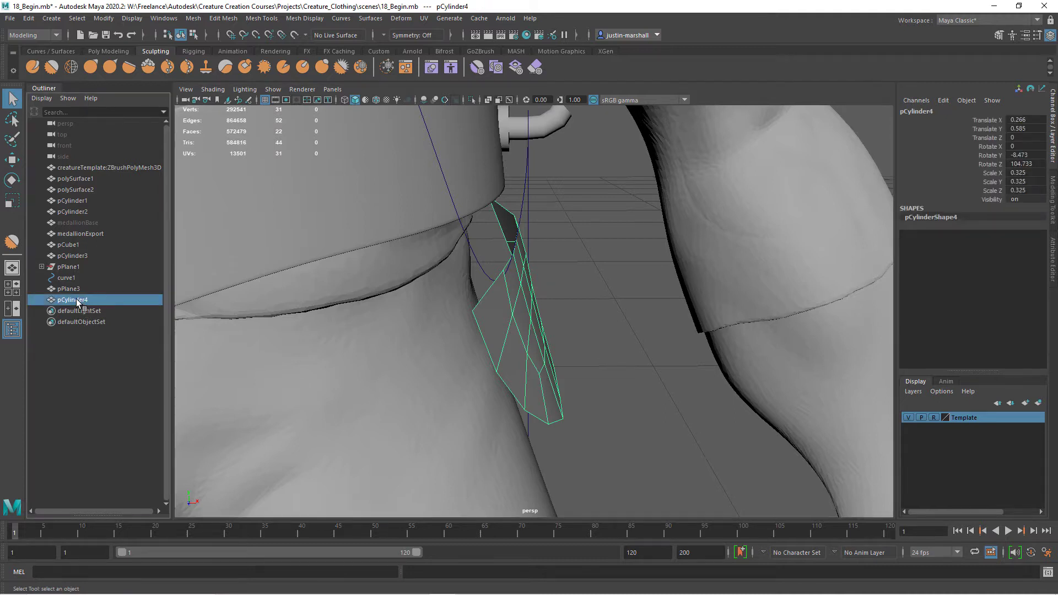
{"action": "key", "text": "ctrl+d"}
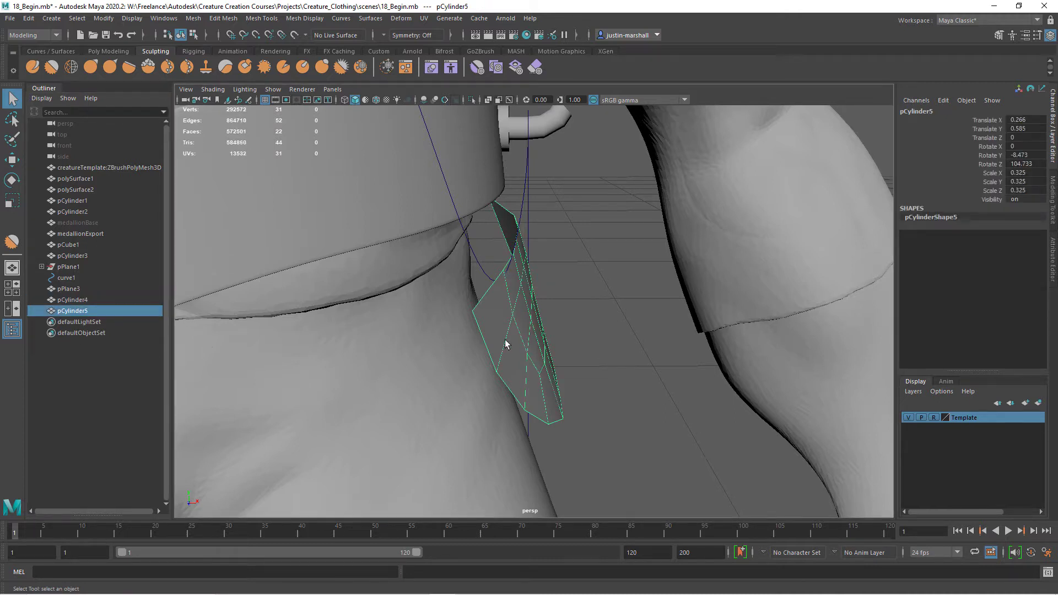
{"action": "left_click", "coordinate": [82, 301]}
Step: Extrude the original half-disc's faces outward with a local translate Z of 0.021 and 3 divisions
{"action": "left_click_drag", "start_coordinate": [532, 334], "coordinate": [527, 318], "text": "alt"}
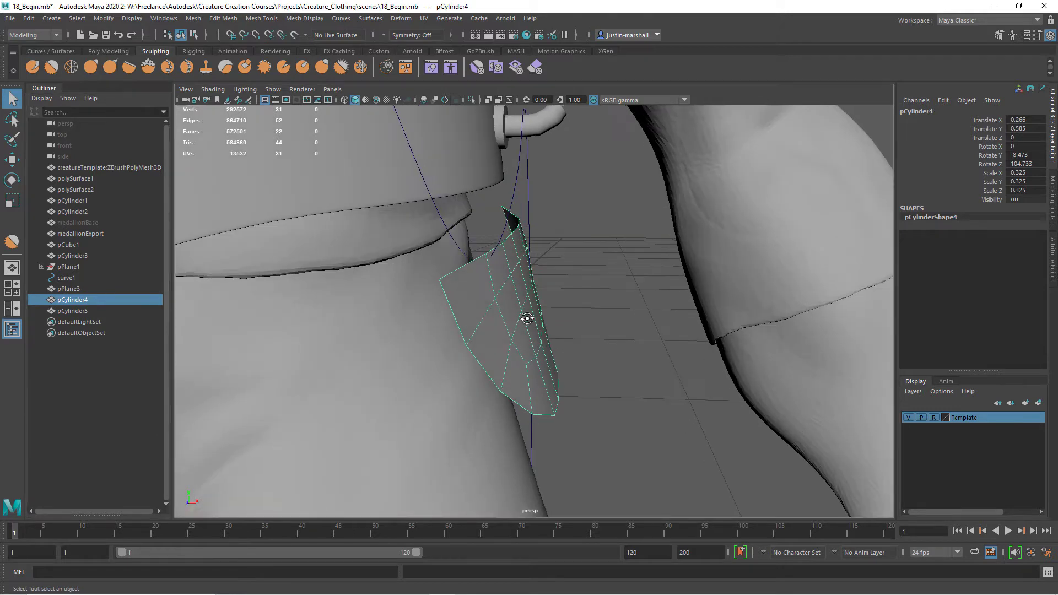
{"action": "key", "text": "ctrl+e"}
{"action": "left_click_drag", "start_coordinate": [562, 257], "coordinate": [573, 263], "text": "alt"}
{"action": "left_click_drag", "start_coordinate": [539, 213], "coordinate": [550, 207]}
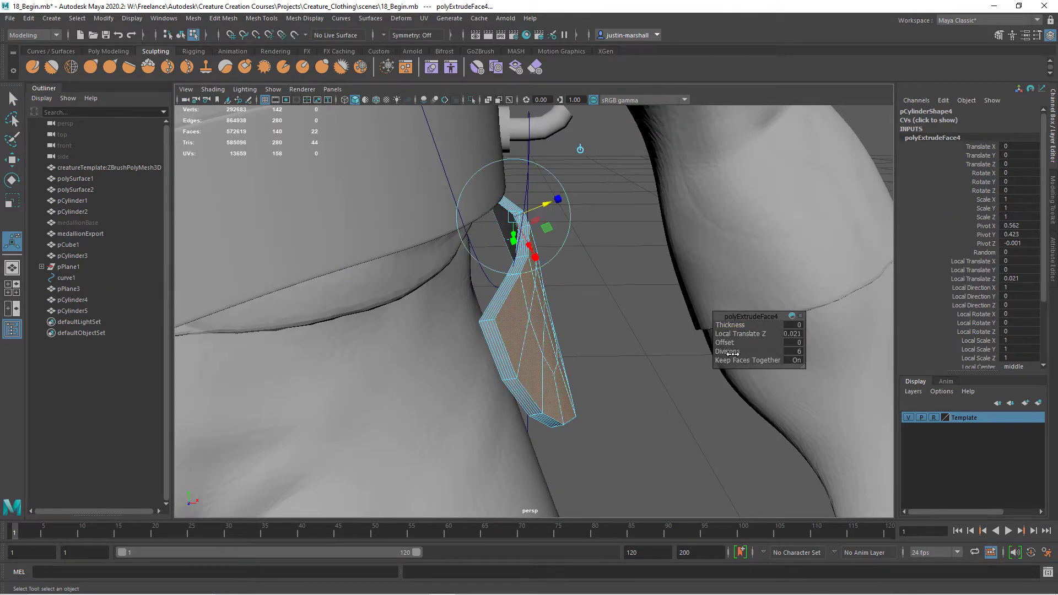
{"action": "left_click_drag", "start_coordinate": [732, 353], "coordinate": [503, 407]}
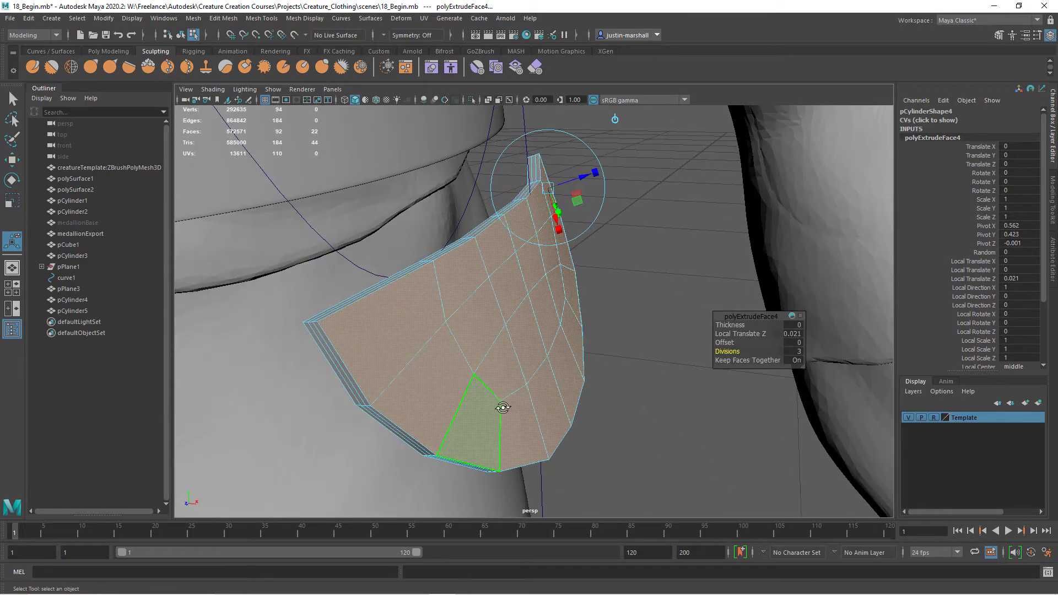
Step: Insert two edge loops close to the border of the thickened half-disc with Multi-Cut and turn on its smooth preview
{"action": "left_click", "coordinate": [180, 36]}
{"action": "left_click", "coordinate": [105, 52]}
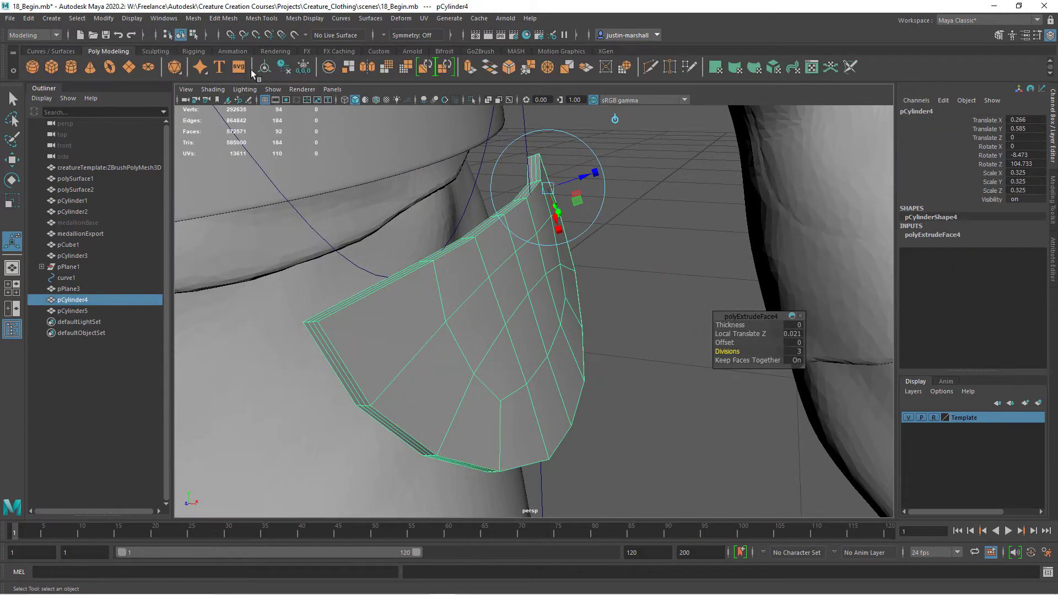
{"action": "key", "text": "ctrl+shift+x"}
{"action": "scroll", "coordinate": [406, 305], "scroll_direction": "up", "scroll_amount": 1}
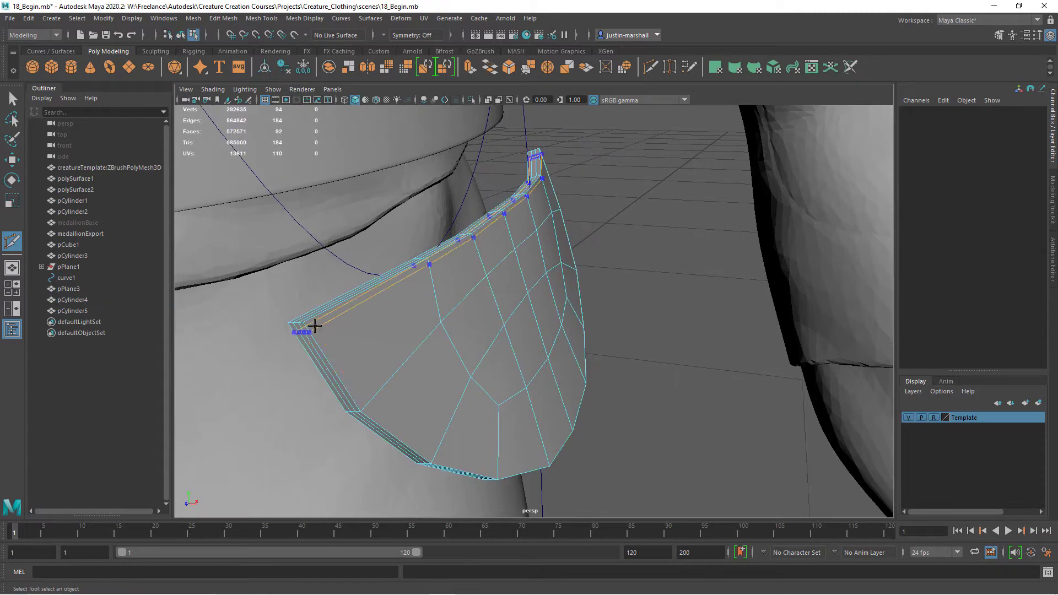
{"action": "left_click", "coordinate": [310, 321], "text": "ctrl"}
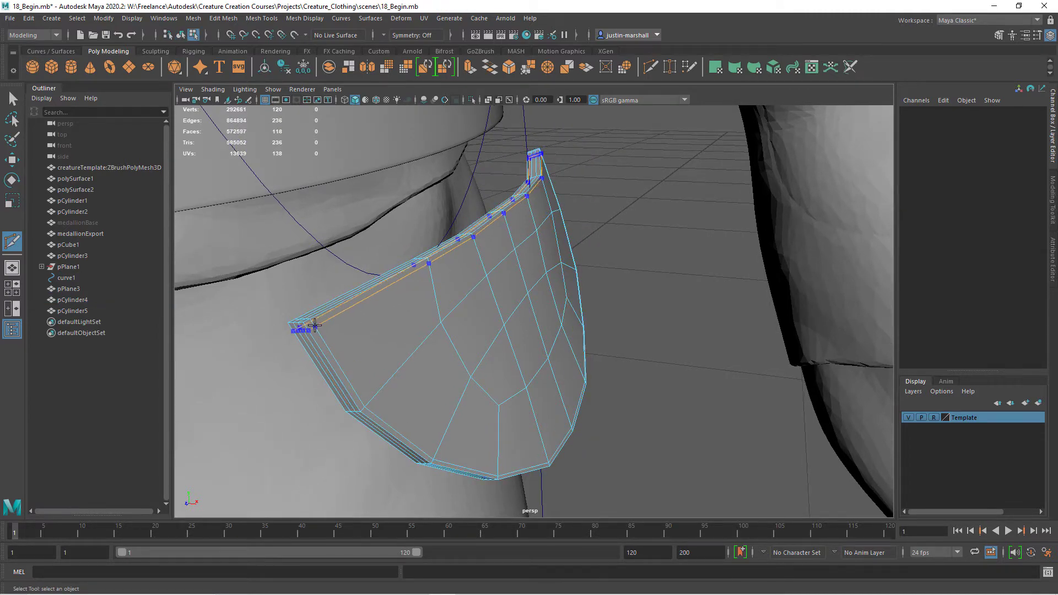
{"action": "left_click", "coordinate": [314, 323], "text": "ctrl"}
{"action": "left_click_drag", "start_coordinate": [514, 359], "coordinate": [487, 360], "text": "alt"}
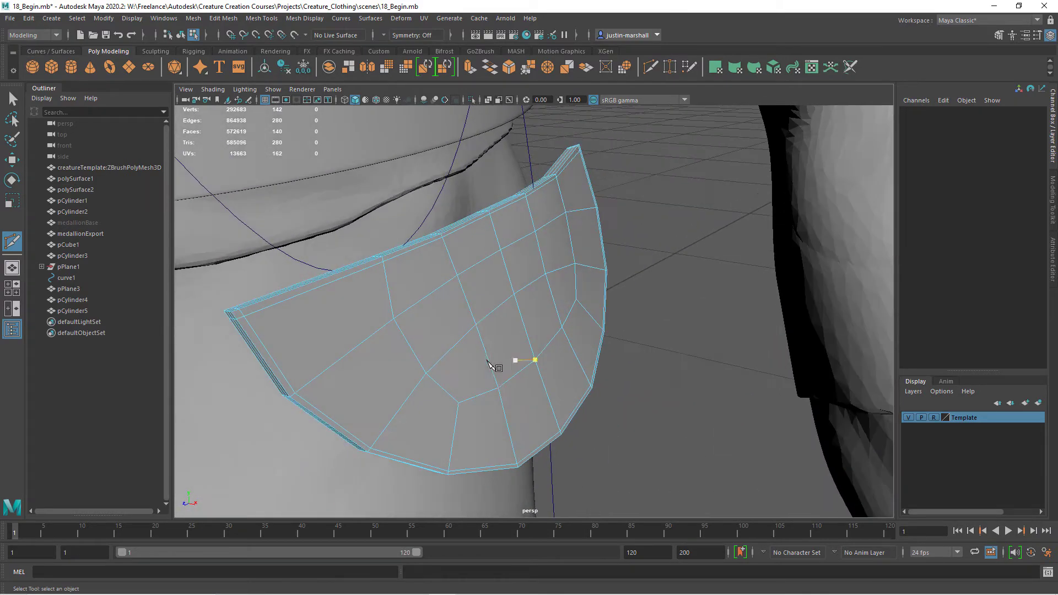
{"action": "key", "text": "3"}
{"action": "left_click_drag", "start_coordinate": [579, 370], "coordinate": [642, 354], "text": "alt"}
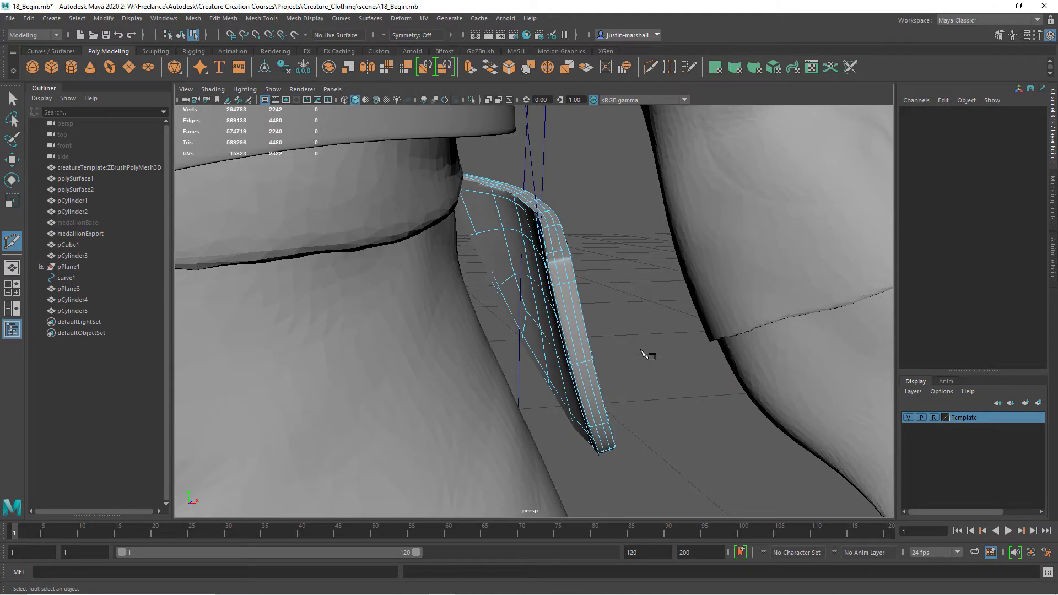
Step: Select the duplicated half-disc and isolate it in the viewport
{"action": "left_click", "coordinate": [84, 311]}
{"action": "left_click_drag", "start_coordinate": [458, 321], "coordinate": [468, 315], "text": "alt"}
{"action": "left_click", "coordinate": [273, 89]}
{"action": "mouse_move", "coordinate": [303, 113]}
{"action": "left_click", "coordinate": [408, 109]}
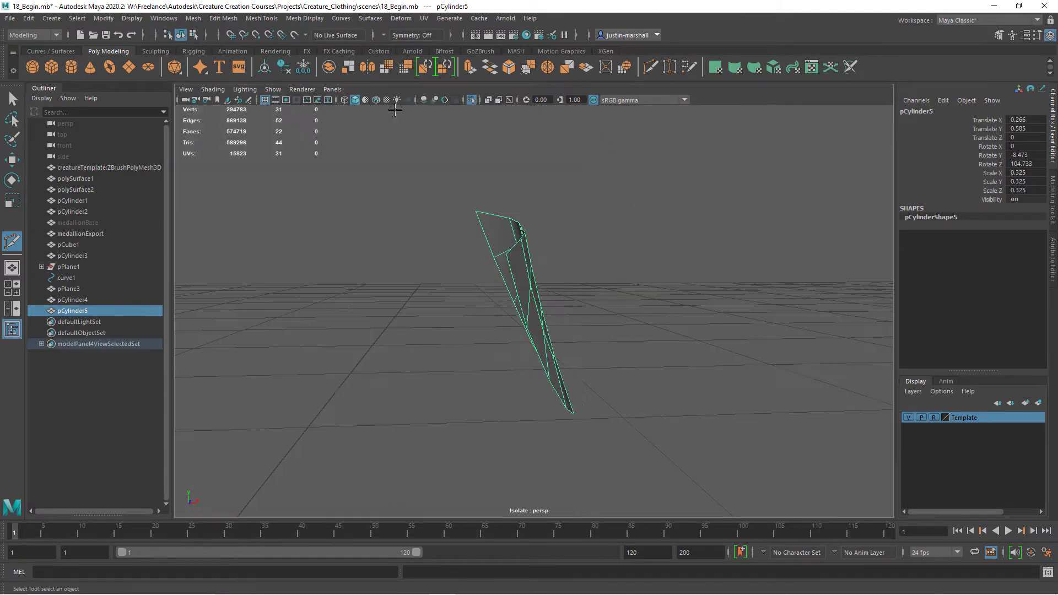
Step: Insert edge loops close to the duplicate's straight edge and curved rim with Multi-Cut
{"action": "left_click_drag", "start_coordinate": [409, 109], "coordinate": [656, 76], "text": "alt"}
{"action": "key", "text": "q"}
{"action": "left_click_drag", "start_coordinate": [547, 254], "coordinate": [526, 265], "text": "alt"}
{"action": "key", "text": "y"}
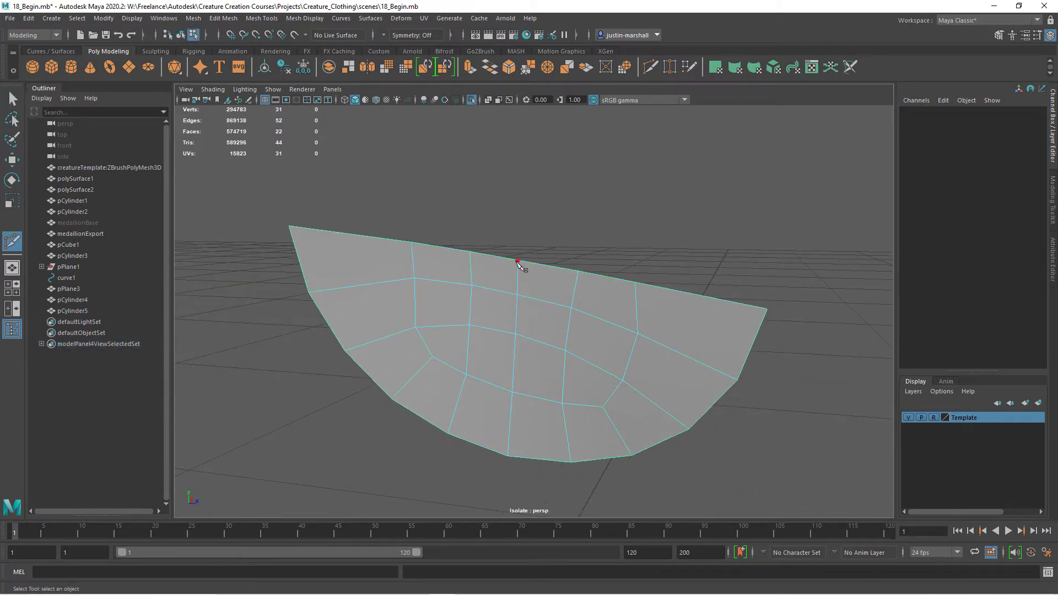
{"action": "left_click", "coordinate": [471, 259], "text": "ctrl"}
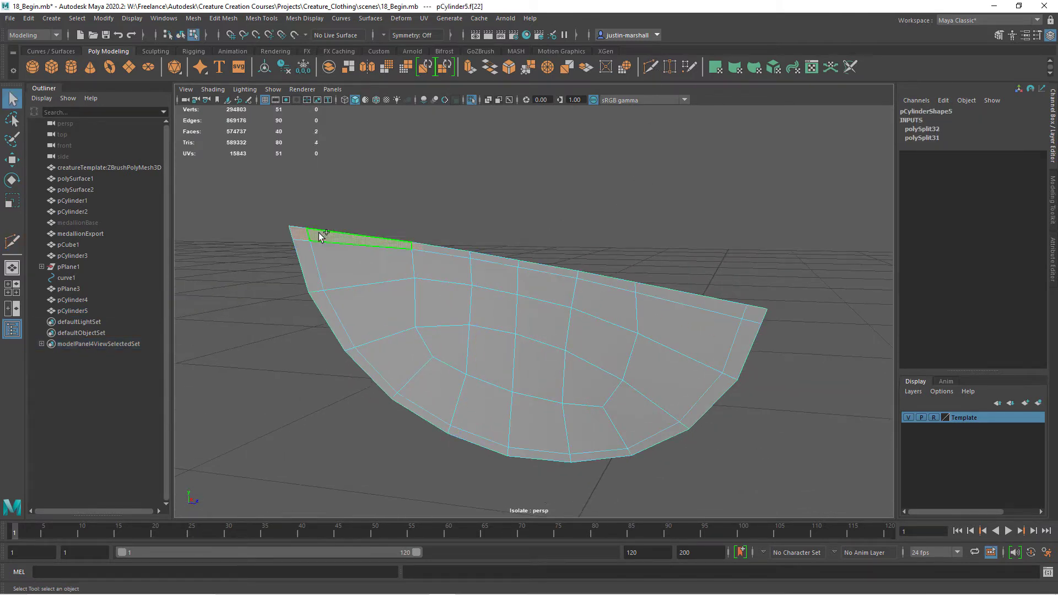
Step: Delete the narrow strip of border faces around the duplicate, and insert new edge loops close to its trimmed border
{"action": "double_click", "coordinate": [318, 232], "text": "shift"}
{"action": "key", "text": "Delete"}
{"action": "double_click", "coordinate": [309, 280]}
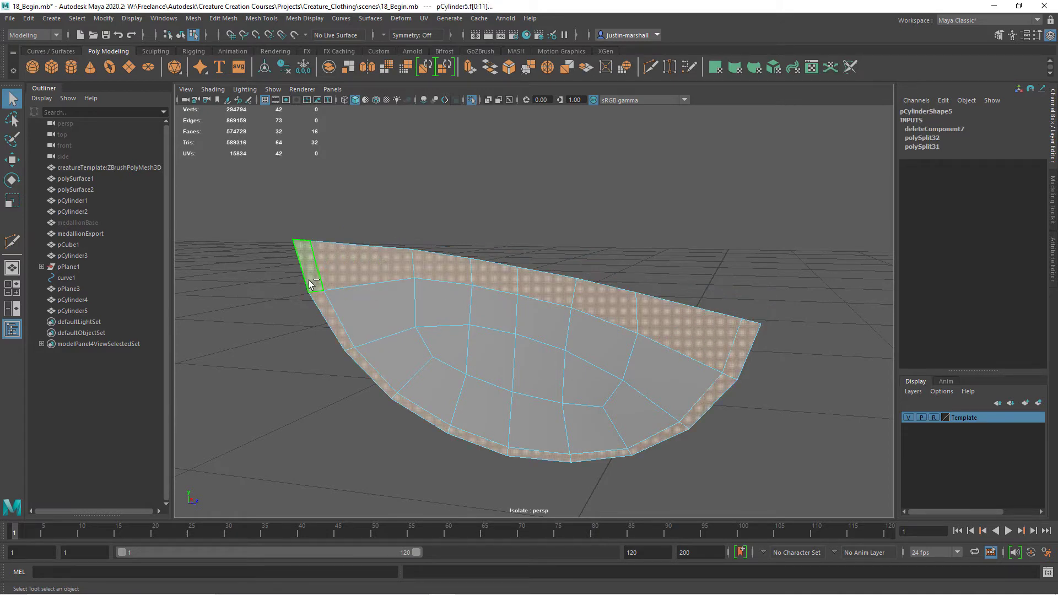
{"action": "left_click_drag", "start_coordinate": [376, 217], "coordinate": [521, 302], "text": "ctrl"}
{"action": "left_click_drag", "start_coordinate": [616, 246], "coordinate": [469, 296], "text": "ctrl"}
{"action": "key", "text": "Delete"}
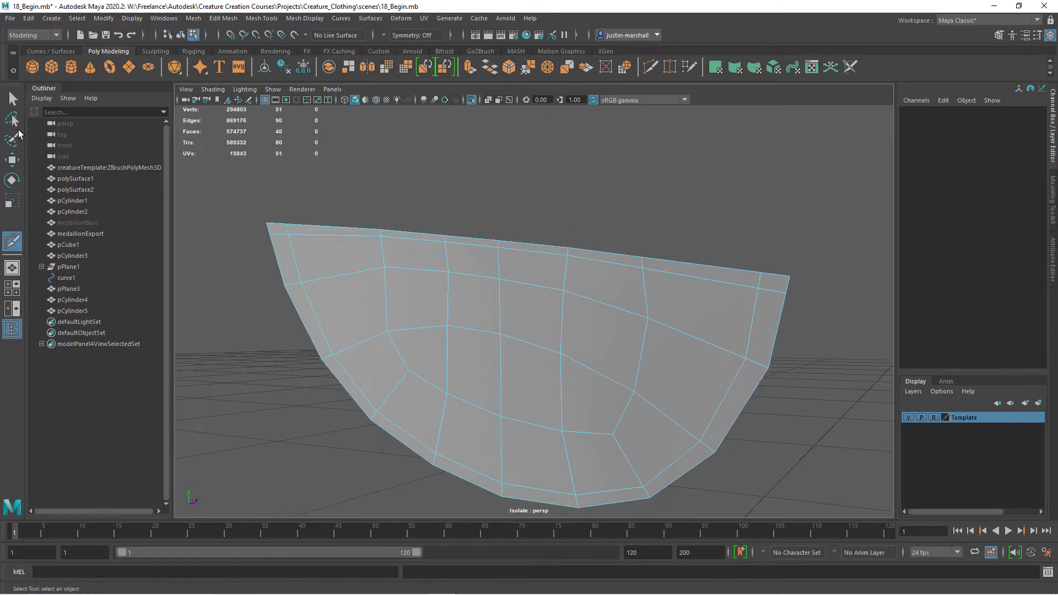
Step: Extrude the ring of border faces on the duplicate with a local translate Z of about -0.009 and 1 division
{"action": "left_click", "coordinate": [10, 99]}
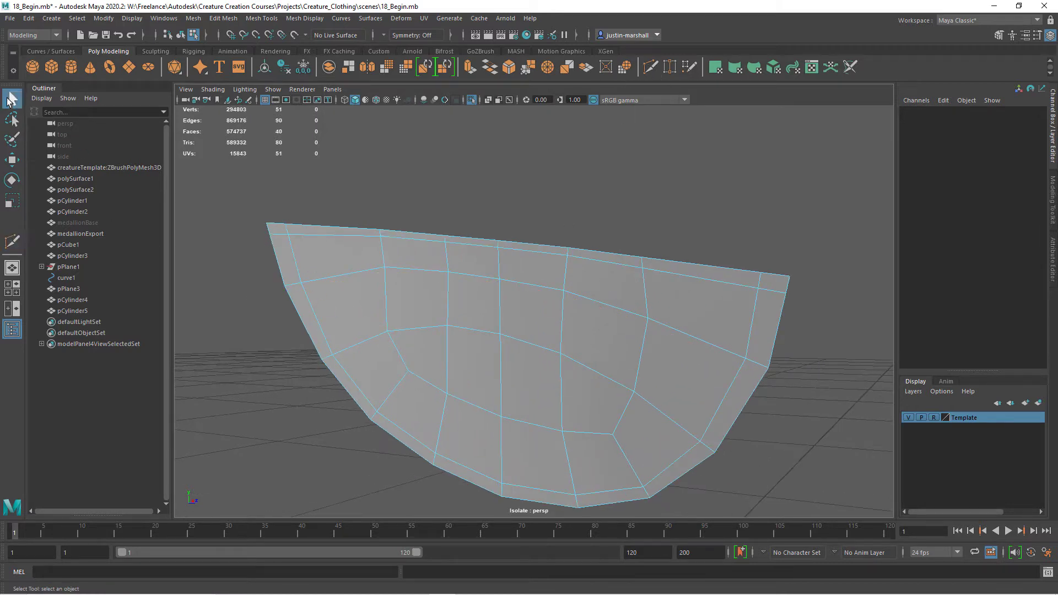
{"action": "right_click_drag", "start_coordinate": [279, 224], "coordinate": [283, 233]}
{"action": "left_click", "coordinate": [282, 235]}
{"action": "double_click", "coordinate": [307, 230], "text": "shift"}
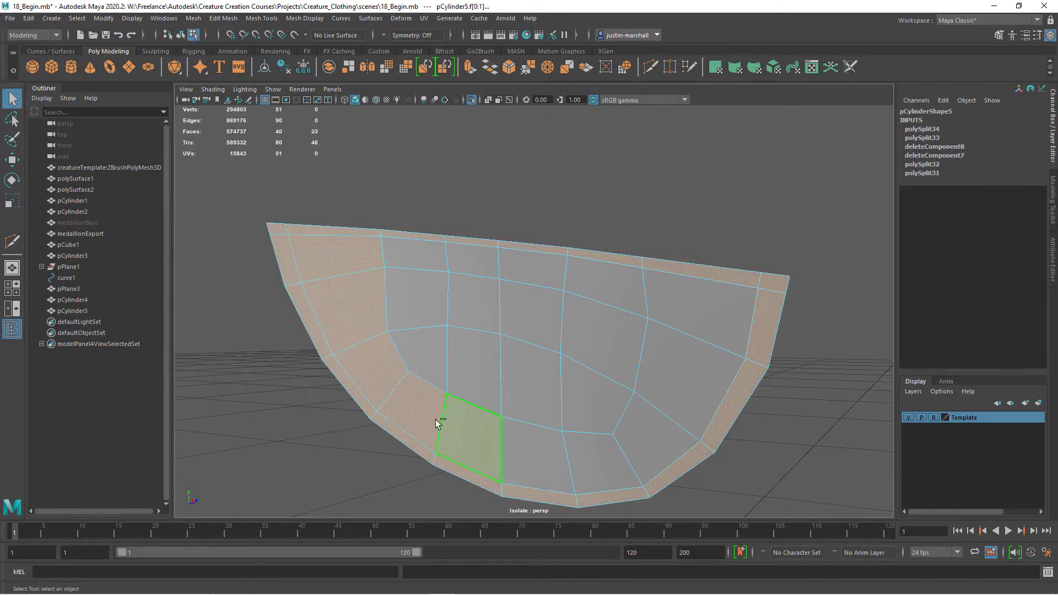
{"action": "left_click_drag", "start_coordinate": [581, 302], "coordinate": [587, 307], "text": "alt"}
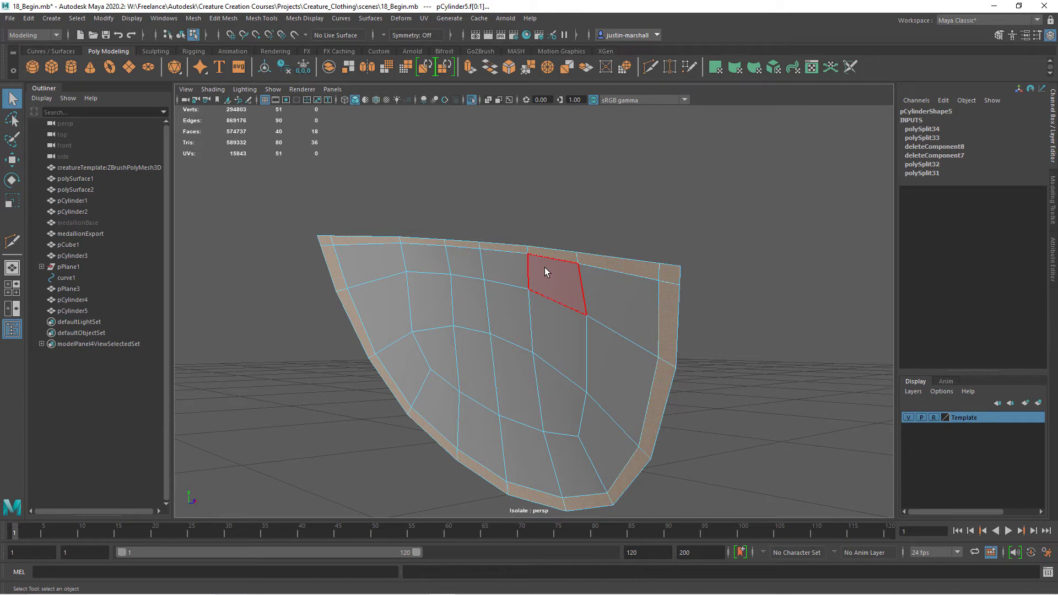
{"action": "key", "text": "ctrl+e"}
{"action": "left_click_drag", "start_coordinate": [484, 245], "coordinate": [482, 241], "text": "alt"}
{"action": "left_click_drag", "start_coordinate": [725, 351], "coordinate": [677, 353]}
{"action": "left_click_drag", "start_coordinate": [564, 317], "coordinate": [573, 277], "text": "alt"}
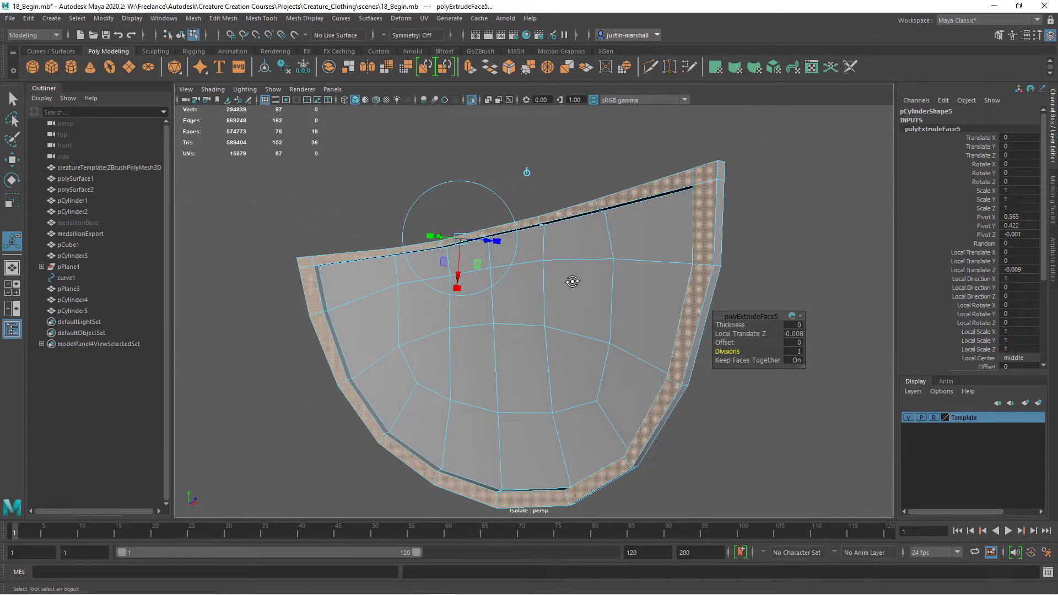
Step: Extrude all the faces inside the duplicate's border with a local translate Z of -0.014 and 1 division
{"action": "left_click", "coordinate": [371, 278]}
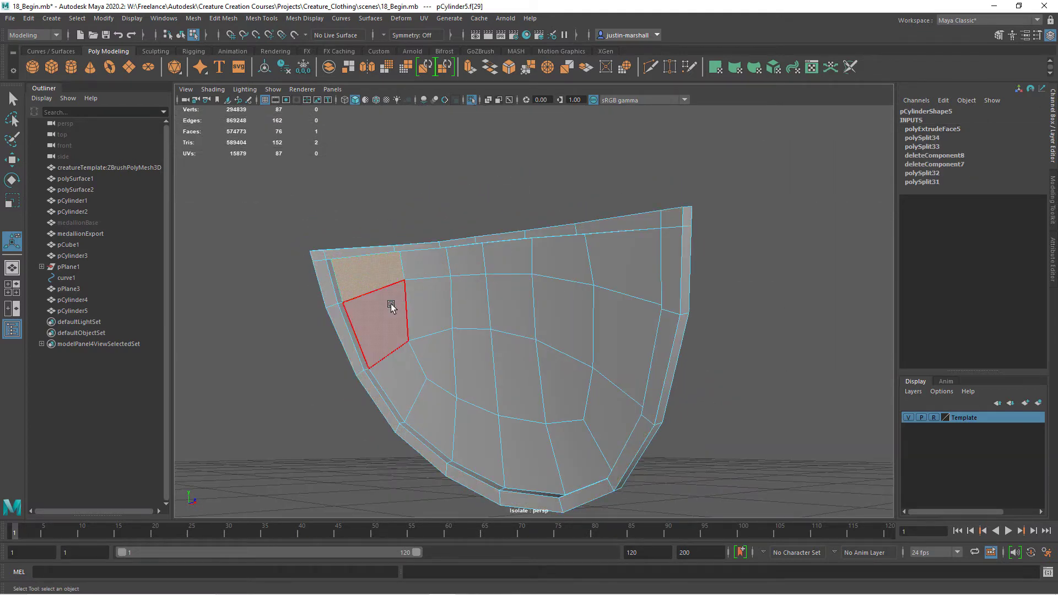
{"action": "double_click", "coordinate": [392, 375], "text": "shift"}
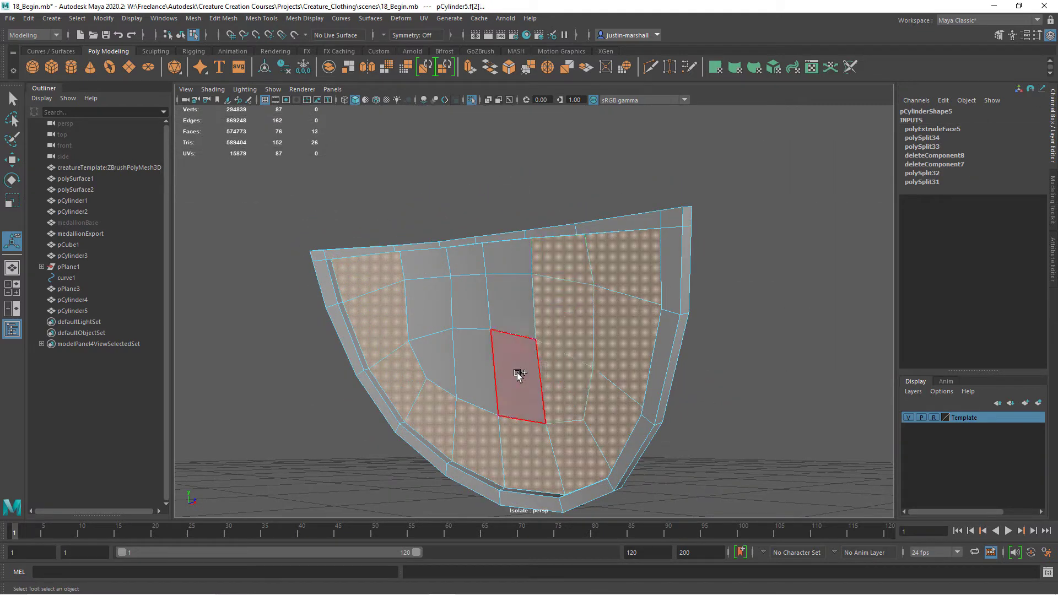
{"action": "left_click", "coordinate": [478, 375], "text": "shift"}
{"action": "left_click", "coordinate": [434, 335], "text": "shift"}
{"action": "left_click", "coordinate": [426, 307], "text": "shift"}
{"action": "left_click", "coordinate": [471, 303], "text": "shift"}
{"action": "left_click", "coordinate": [502, 302], "text": "shift"}
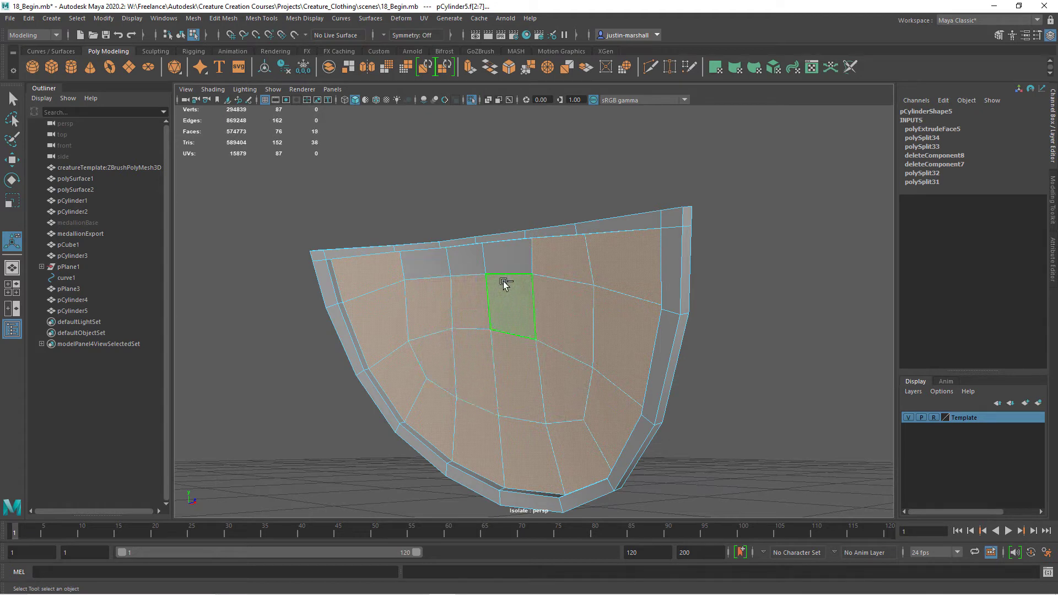
{"action": "left_click", "coordinate": [503, 261], "text": "shift"}
{"action": "left_click", "coordinate": [468, 263], "text": "shift"}
{"action": "left_click_drag", "start_coordinate": [525, 288], "coordinate": [548, 354], "text": "alt"}
{"action": "key", "text": "ctrl+e"}
{"action": "mouse_move", "coordinate": [730, 351]}
{"action": "left_mouse_down"}
{"action": "mouse_move", "coordinate": [694, 356]}
{"action": "mouse_move", "coordinate": [729, 342]}
{"action": "left_mouse_up"}
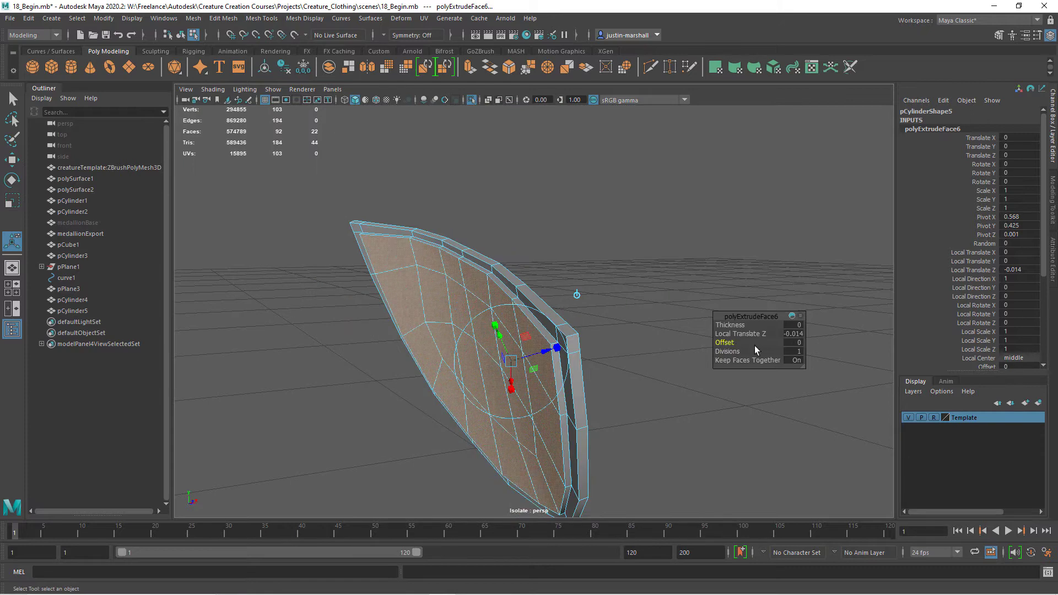
Step: Set the inner extrusion's offset to 0.01 and deepen its local translate Z to -0.022
{"action": "type", "text": ".01"}
{"action": "key", "text": "Return"}
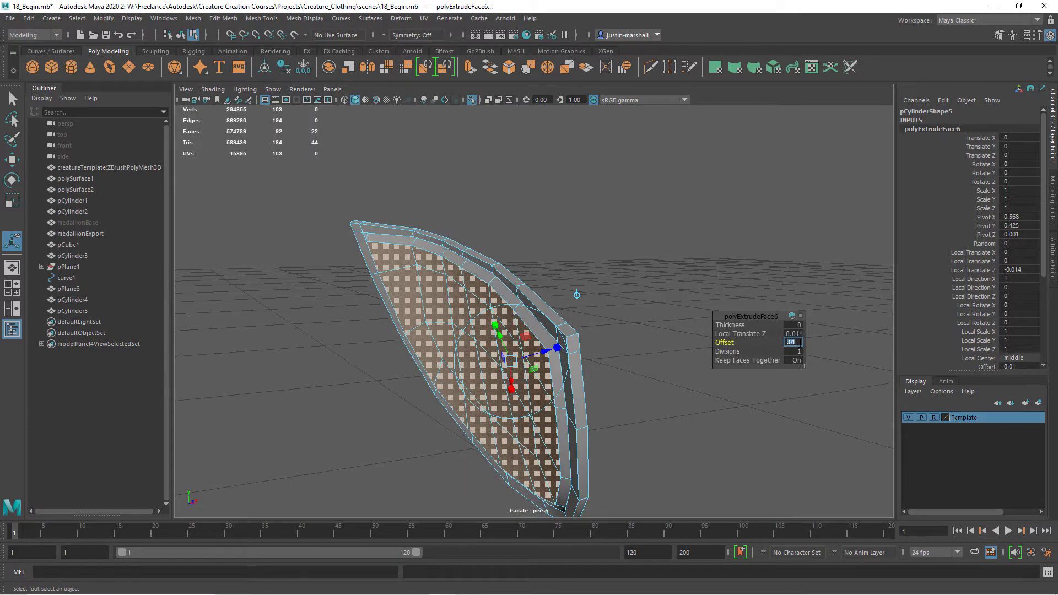
{"action": "left_click_drag", "start_coordinate": [586, 303], "coordinate": [610, 347], "text": "alt"}
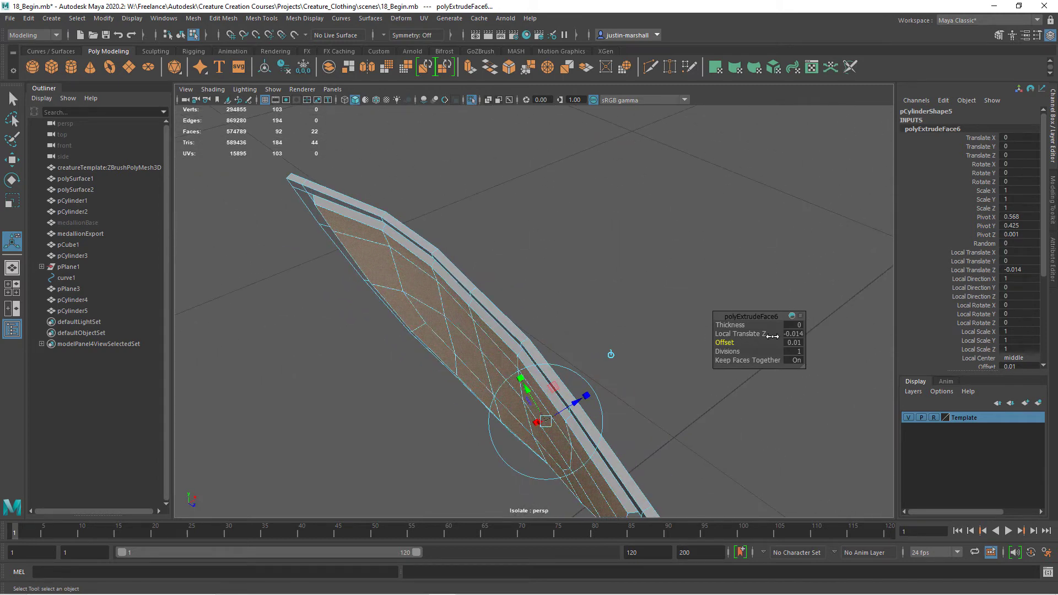
{"action": "left_click_drag", "start_coordinate": [574, 401], "coordinate": [566, 406]}
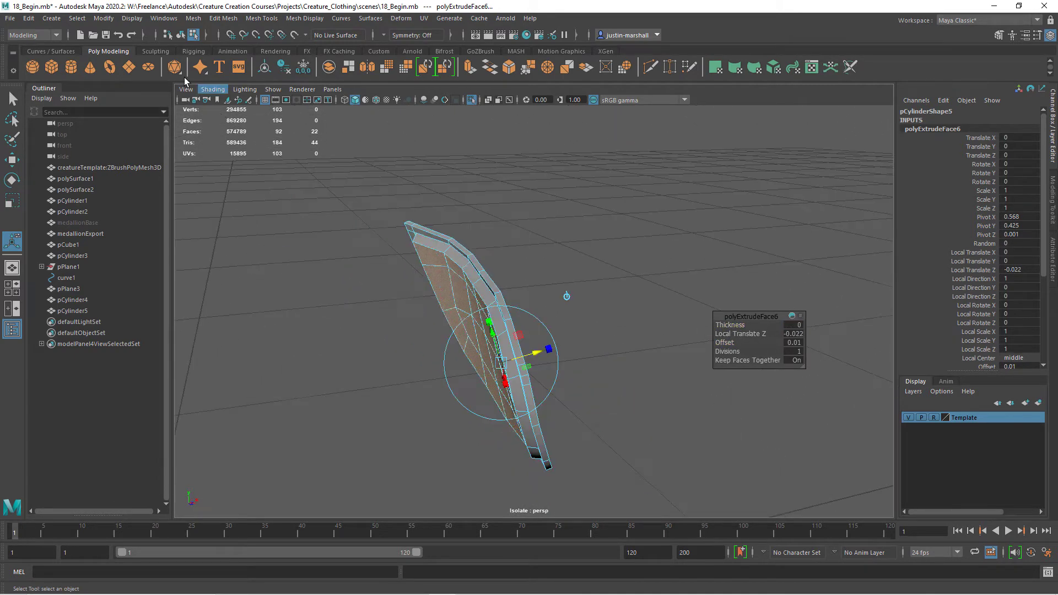
Step: Return to object mode, turn on the duplicate's smooth preview and show the whole scene again
{"action": "left_click", "coordinate": [180, 35]}
{"action": "key", "text": "3"}
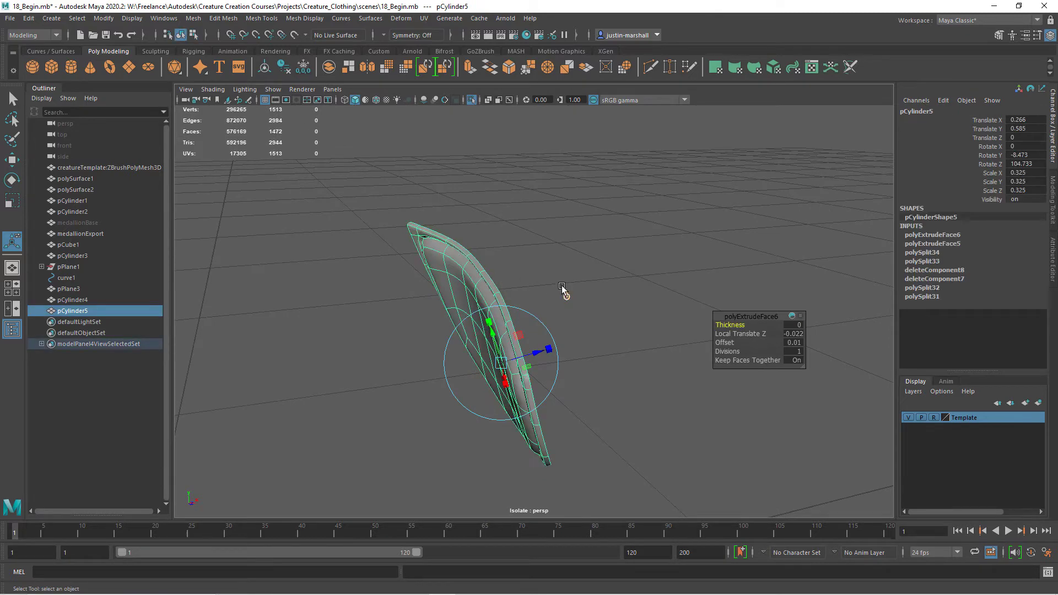
{"action": "left_click", "coordinate": [273, 89]}
{"action": "mouse_move", "coordinate": [293, 104]}
{"action": "left_click", "coordinate": [411, 108]}
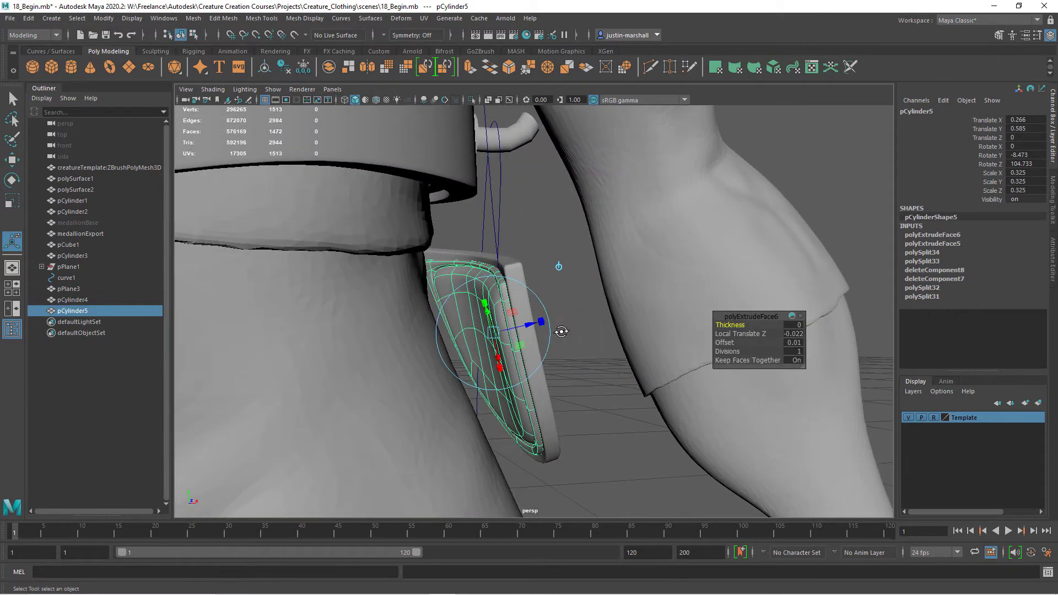
Step: Move the inner pouch piece toward the hip to a Translate X of 0.233
{"action": "key", "text": "w"}
{"action": "mouse_move", "coordinate": [555, 358]}
{"action": "left_mouse_down"}
{"action": "mouse_move", "coordinate": [560, 333]}
{"action": "mouse_move", "coordinate": [551, 333]}
{"action": "mouse_move", "coordinate": [548, 370]}
{"action": "mouse_move", "coordinate": [515, 373]}
{"action": "mouse_move", "coordinate": [553, 359]}
{"action": "mouse_move", "coordinate": [539, 350]}
{"action": "left_mouse_up"}
{"action": "left_click", "coordinate": [551, 298]}
Step: Select both pouch pieces and raise them toward the belt to a Translate Y of 0.622
{"action": "left_click", "coordinate": [517, 318]}
{"action": "left_click", "coordinate": [505, 368], "text": "shift"}
{"action": "left_click_drag", "start_coordinate": [598, 368], "coordinate": [533, 367], "text": "alt"}
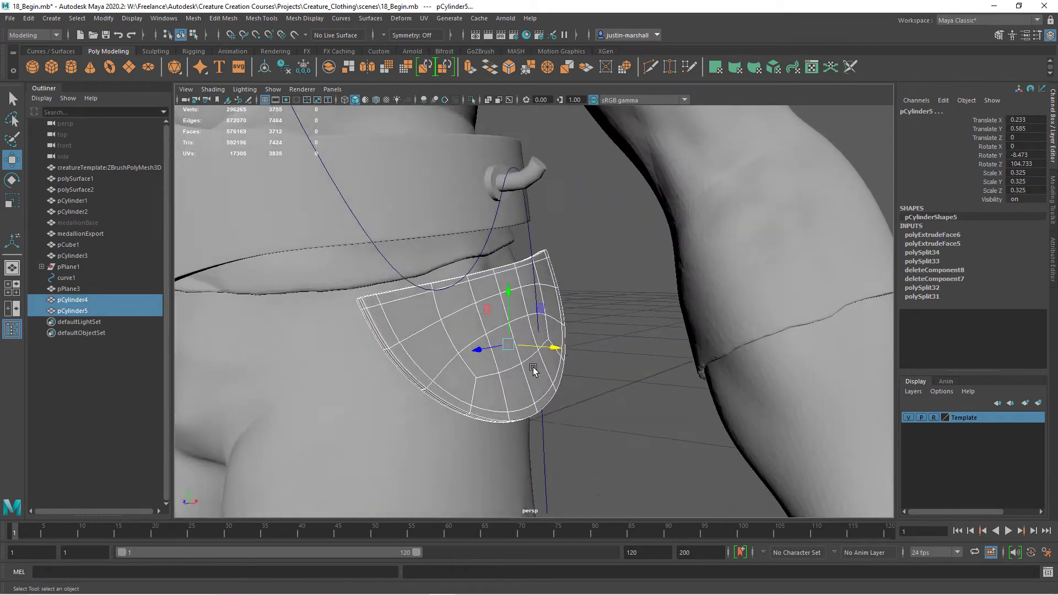
{"action": "right_click_drag", "start_coordinate": [533, 367], "coordinate": [468, 340], "text": "alt"}
{"action": "left_click_drag", "start_coordinate": [536, 293], "coordinate": [521, 248], "text": "alt"}
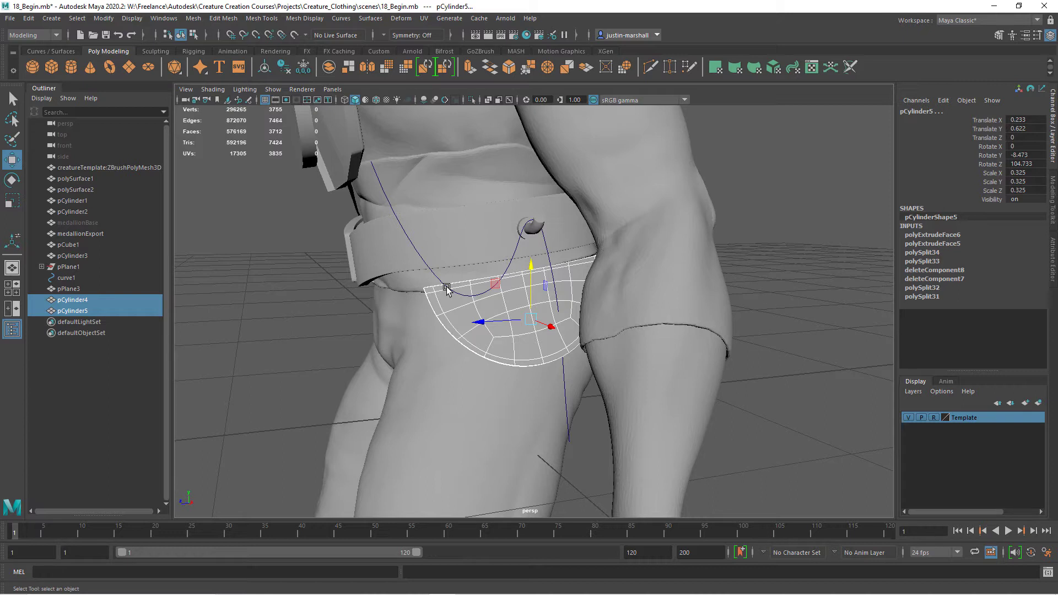
Step: Create a polygon cylinder and raise it above the creature's head to a Translate Y of 4.399
{"action": "left_click", "coordinate": [52, 18]}
{"action": "mouse_move", "coordinate": [138, 57]}
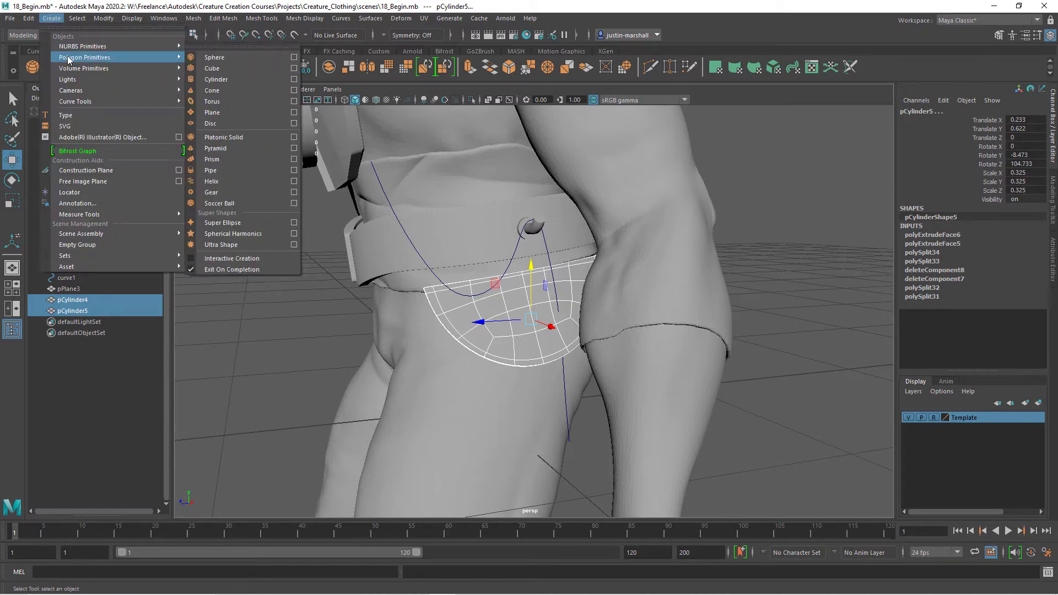
{"action": "left_click", "coordinate": [220, 79]}
{"action": "key", "text": "f"}
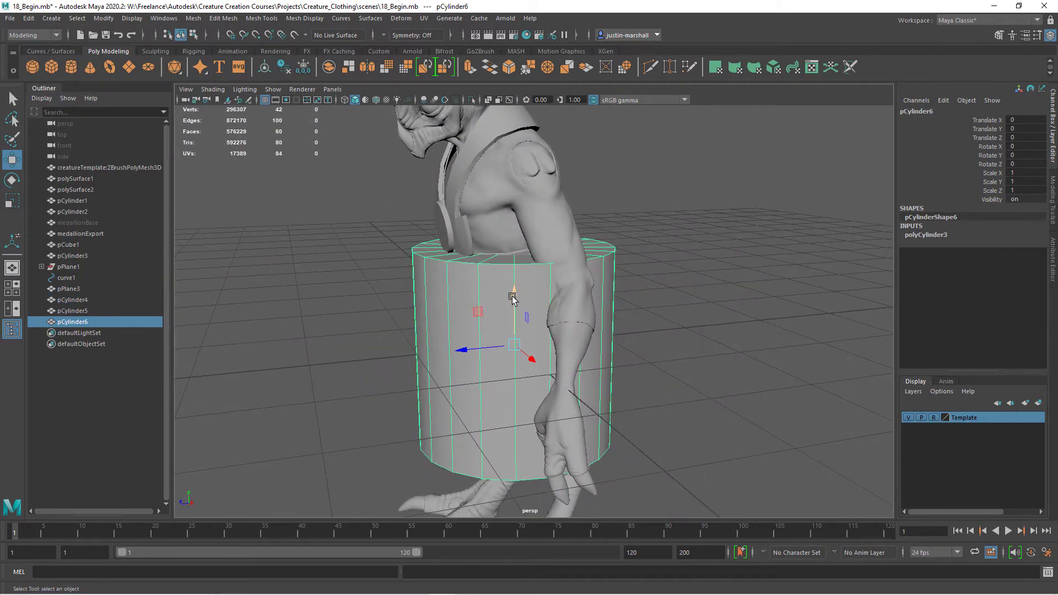
{"action": "left_click_drag", "start_coordinate": [513, 297], "coordinate": [554, 207]}
{"action": "key", "text": "f"}
{"action": "left_click_drag", "start_coordinate": [527, 343], "coordinate": [550, 151]}
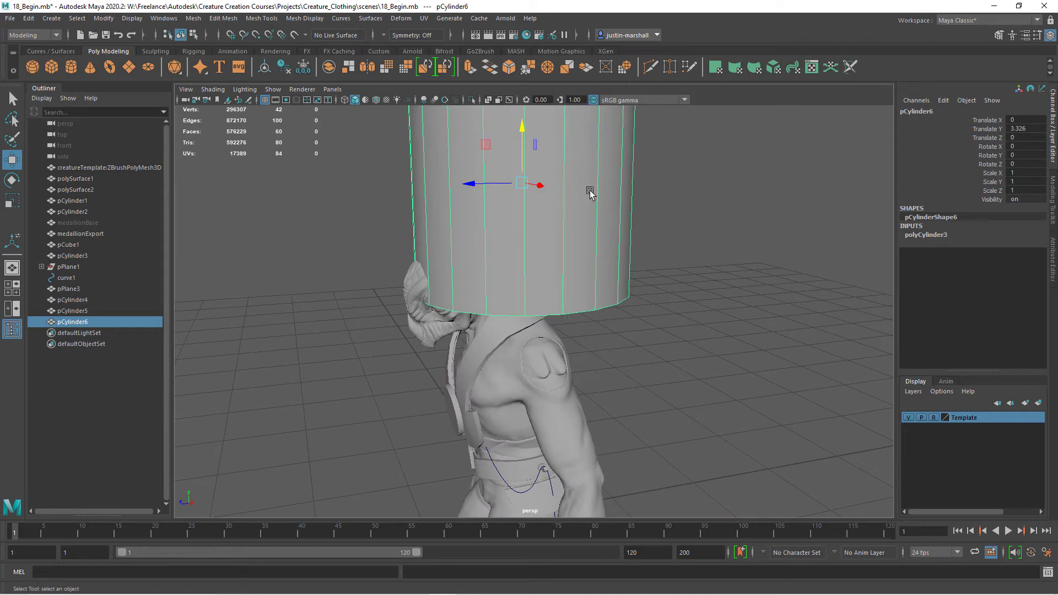
{"action": "key", "text": "f"}
{"action": "left_click_drag", "start_coordinate": [496, 302], "coordinate": [552, 253]}
{"action": "key", "text": "f"}
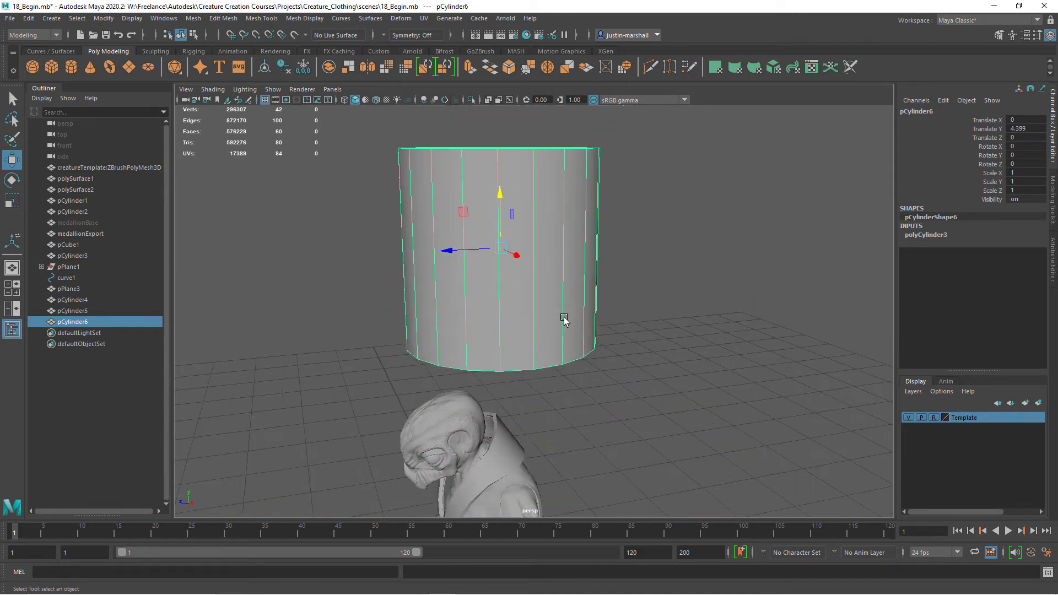
Step: Set the new cylinder's radius to 0.2, its axis subdivisions to 12 and its height subdivisions to 5
{"action": "left_click", "coordinate": [921, 235]}
{"action": "left_click_drag", "start_coordinate": [501, 278], "coordinate": [539, 297], "text": "alt"}
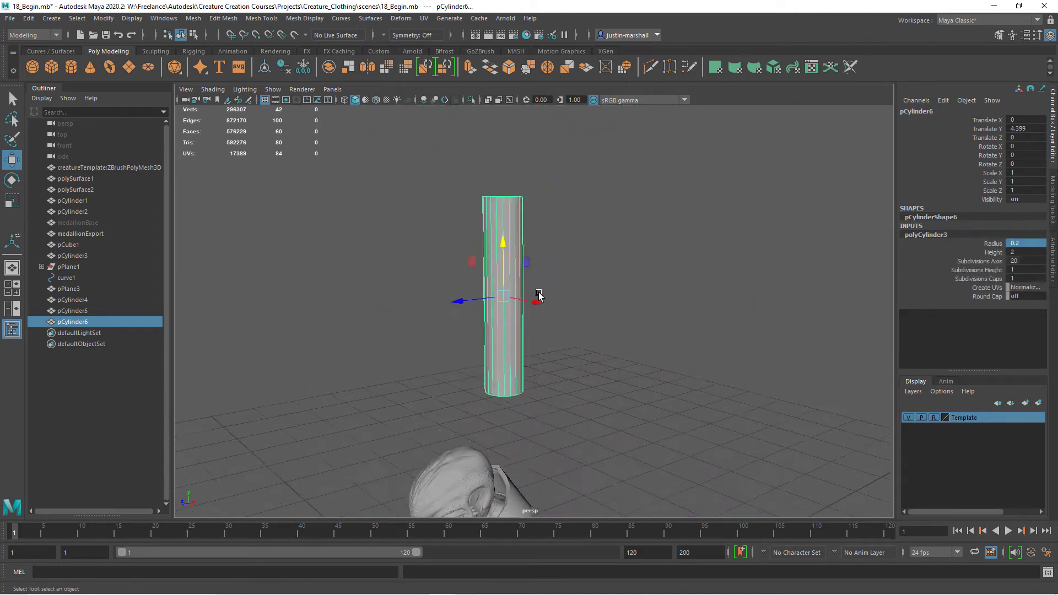
{"action": "right_click_drag", "start_coordinate": [538, 298], "coordinate": [644, 312], "text": "alt"}
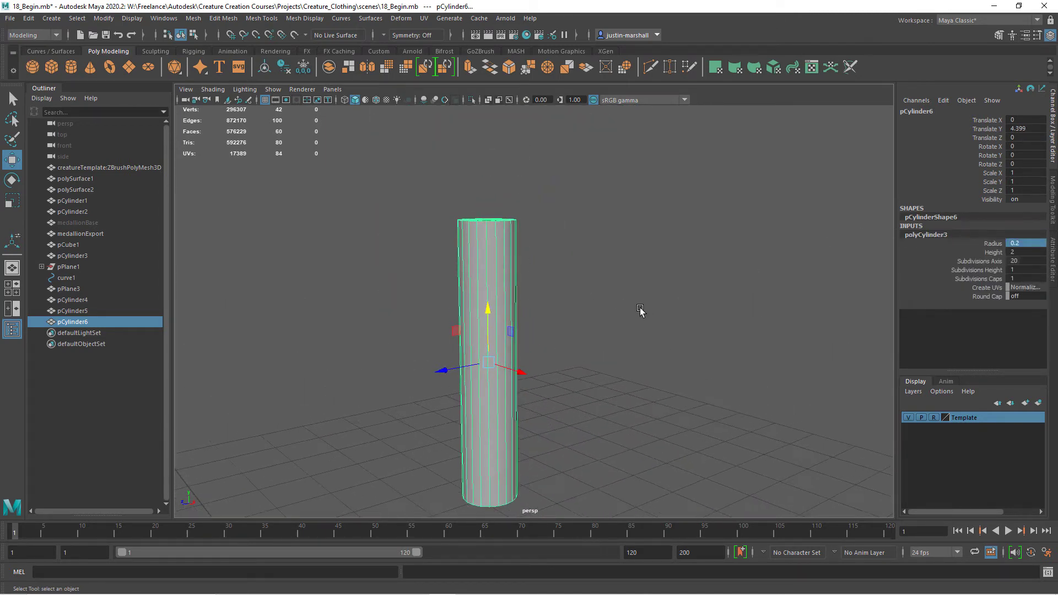
{"action": "left_click", "coordinate": [987, 264]}
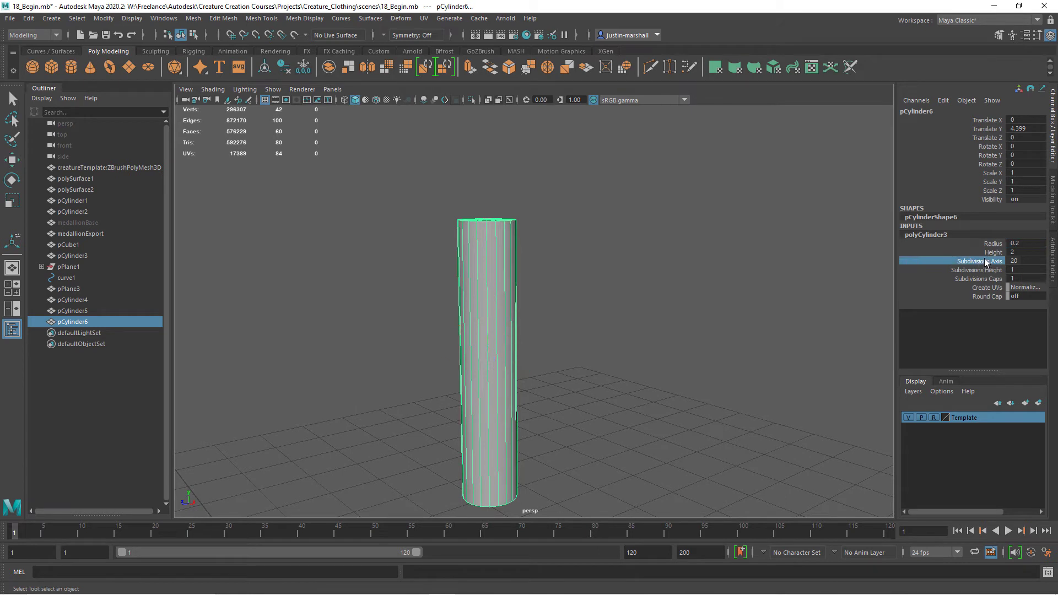
{"action": "left_click", "coordinate": [1018, 262]}
{"action": "key", "text": "Return"}
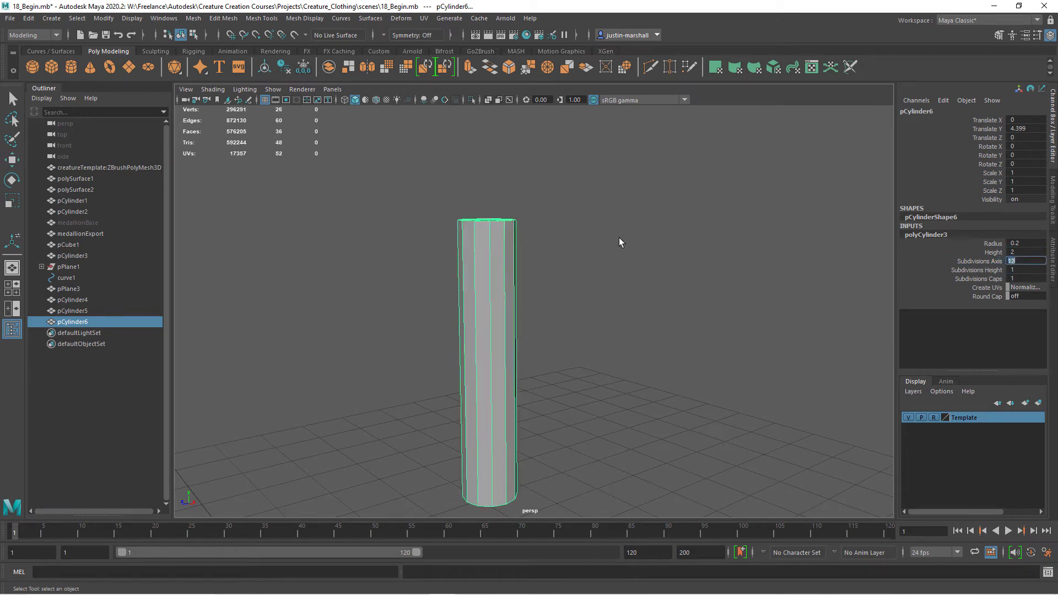
{"action": "left_click_drag", "start_coordinate": [523, 266], "coordinate": [687, 274], "text": "alt"}
{"action": "left_click", "coordinate": [976, 271]}
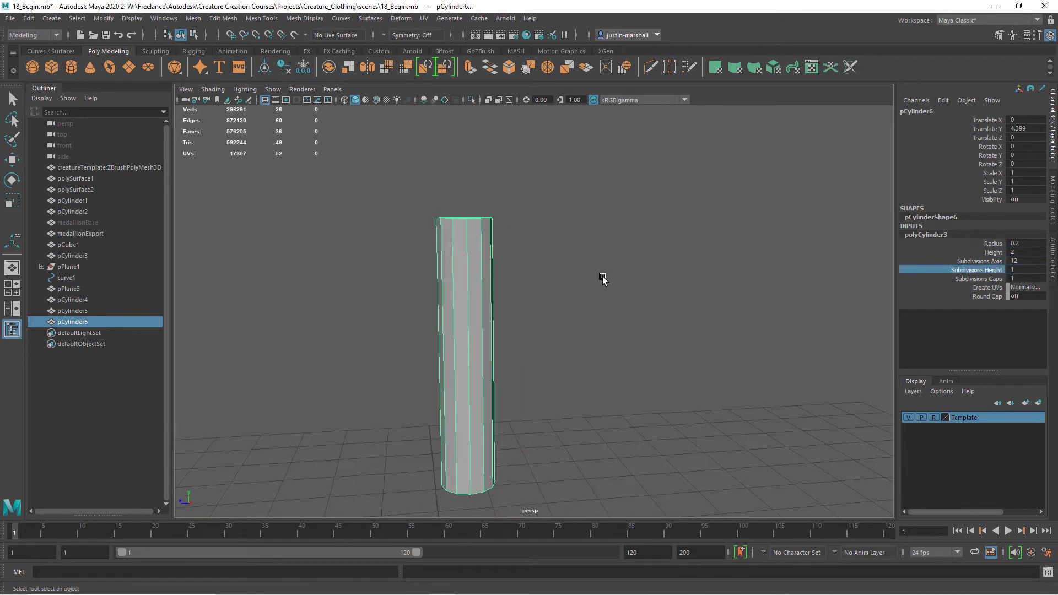
{"action": "left_click_drag", "start_coordinate": [582, 291], "coordinate": [556, 265], "text": "alt"}
Step: Select the uppermost and lowermost inner edge loops and scale them vertically apart to form narrow bands at the cylinder's ends
{"action": "right_click_drag", "start_coordinate": [513, 243], "coordinate": [514, 221]}
{"action": "left_click", "coordinate": [525, 264]}
{"action": "key", "text": "w"}
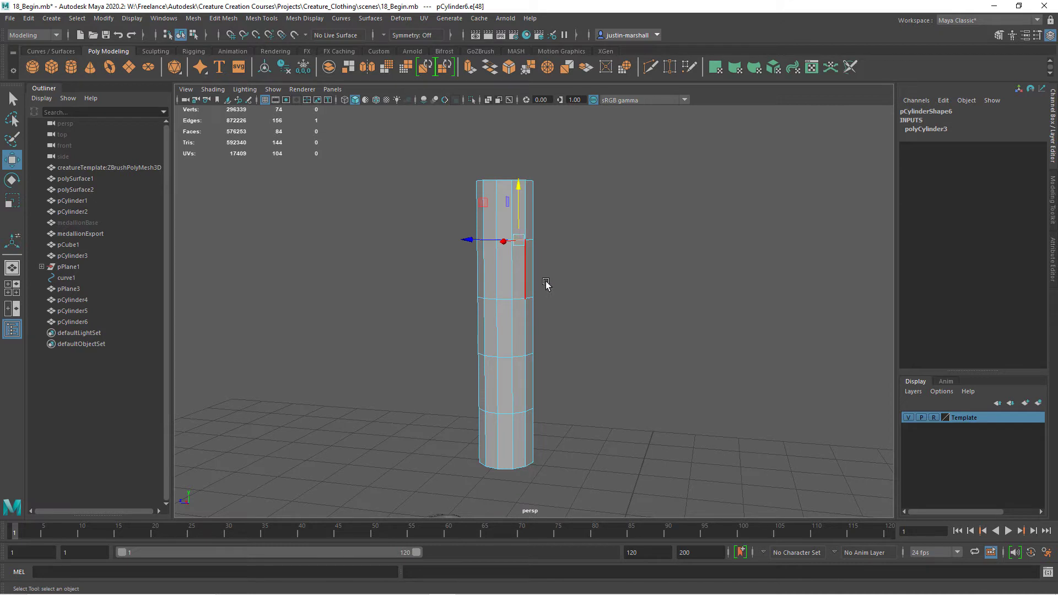
{"action": "left_click", "coordinate": [562, 290]}
{"action": "double_click", "coordinate": [504, 239]}
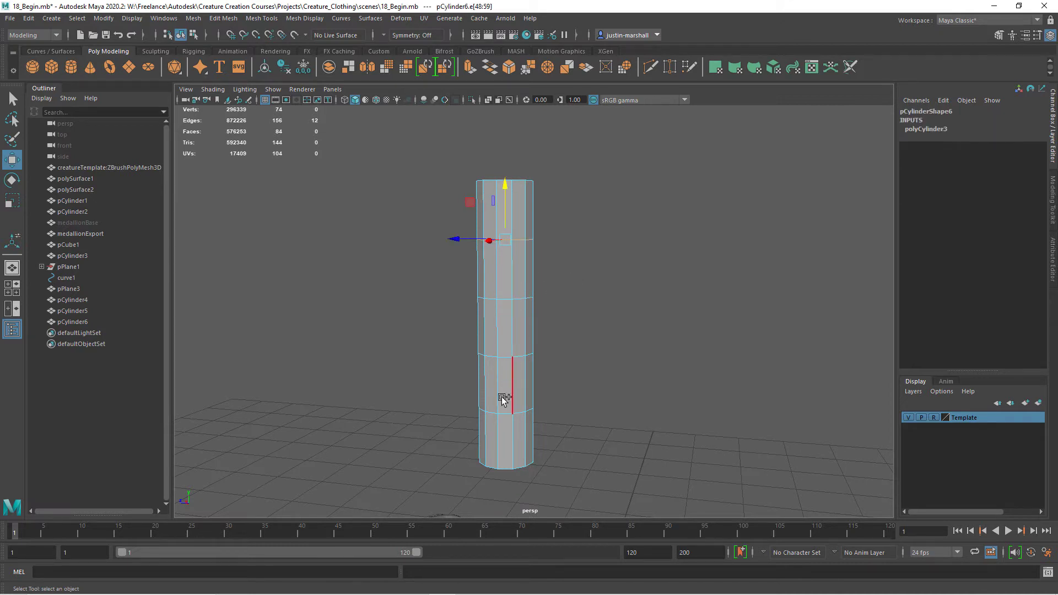
{"action": "double_click", "coordinate": [504, 412], "text": "shift"}
{"action": "key", "text": "r"}
{"action": "left_click_drag", "start_coordinate": [505, 274], "coordinate": [508, 249]}
Step: Extrude the face rings at both ends outward with a local translate Z of 0.113 and one division
{"action": "key", "text": "F11"}
{"action": "left_click", "coordinate": [517, 188]}
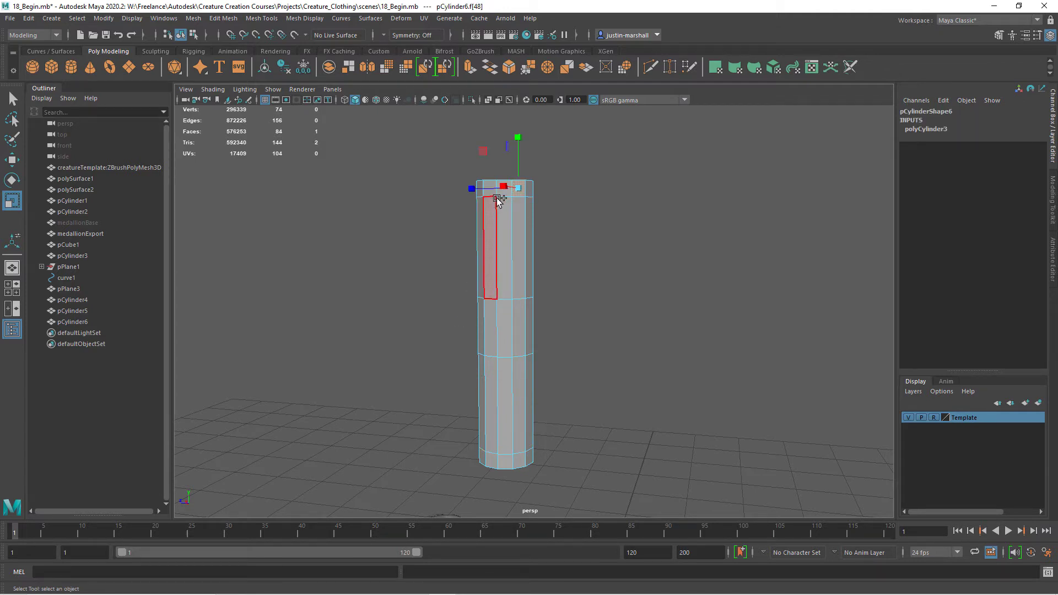
{"action": "key", "text": "q"}
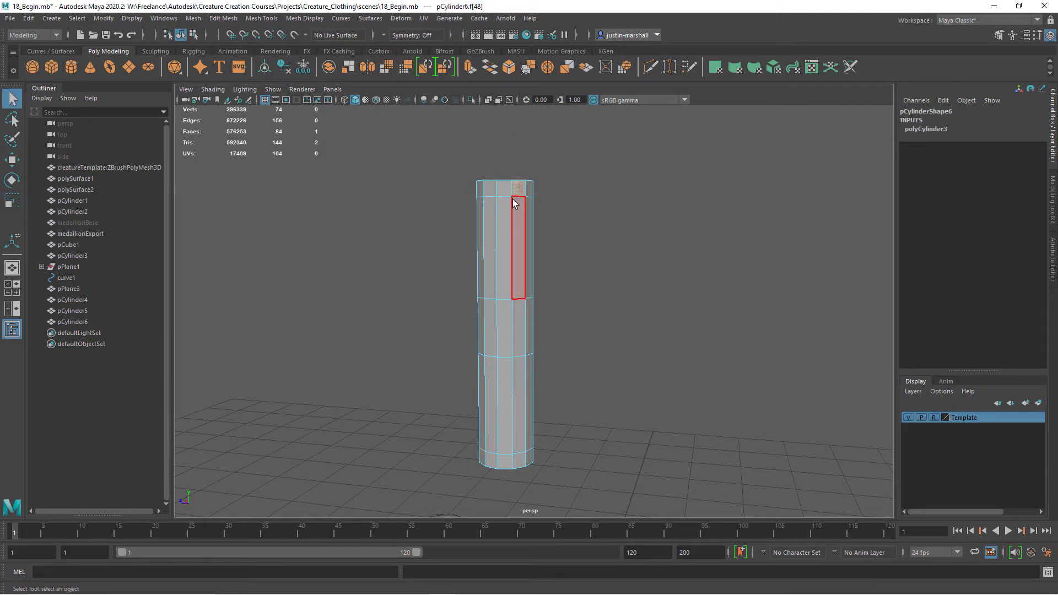
{"action": "double_click", "coordinate": [503, 189], "text": "shift"}
{"action": "double_click", "coordinate": [518, 462], "text": "shift"}
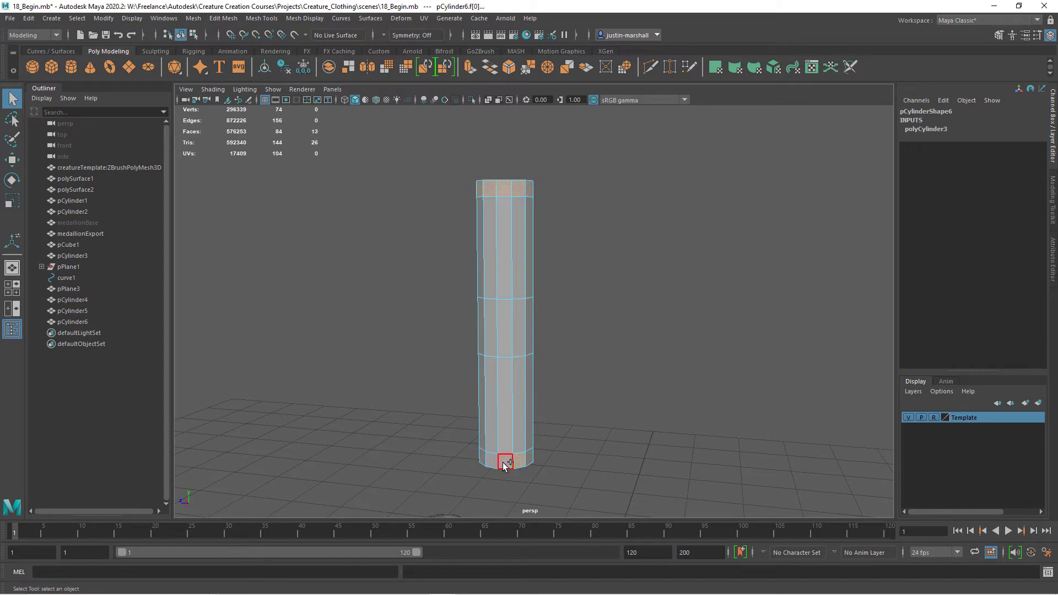
{"action": "key", "text": "ctrl+e"}
{"action": "left_click_drag", "start_coordinate": [530, 471], "coordinate": [540, 477]}
{"action": "left_click_drag", "start_coordinate": [731, 352], "coordinate": [699, 354]}
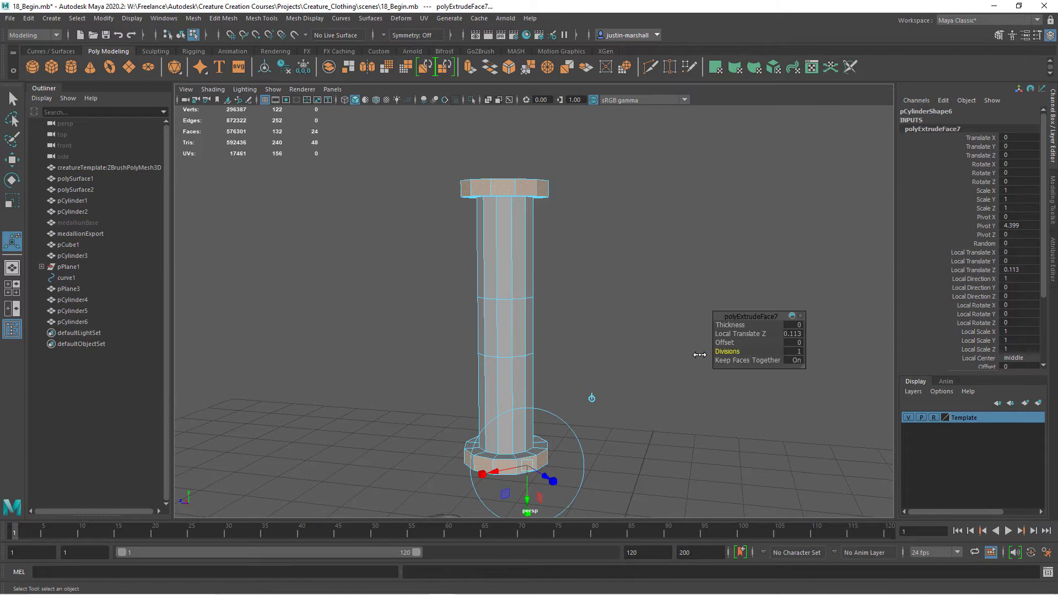
Step: Select the central triangular cap faces at both ends and scale them vertically apart so the caps taper outward
{"action": "middle_click_drag", "start_coordinate": [610, 313], "coordinate": [638, 411], "text": "alt"}
{"action": "right_click_drag", "start_coordinate": [540, 312], "coordinate": [581, 312], "text": "alt"}
{"action": "left_click_drag", "start_coordinate": [581, 312], "coordinate": [579, 334], "text": "alt"}
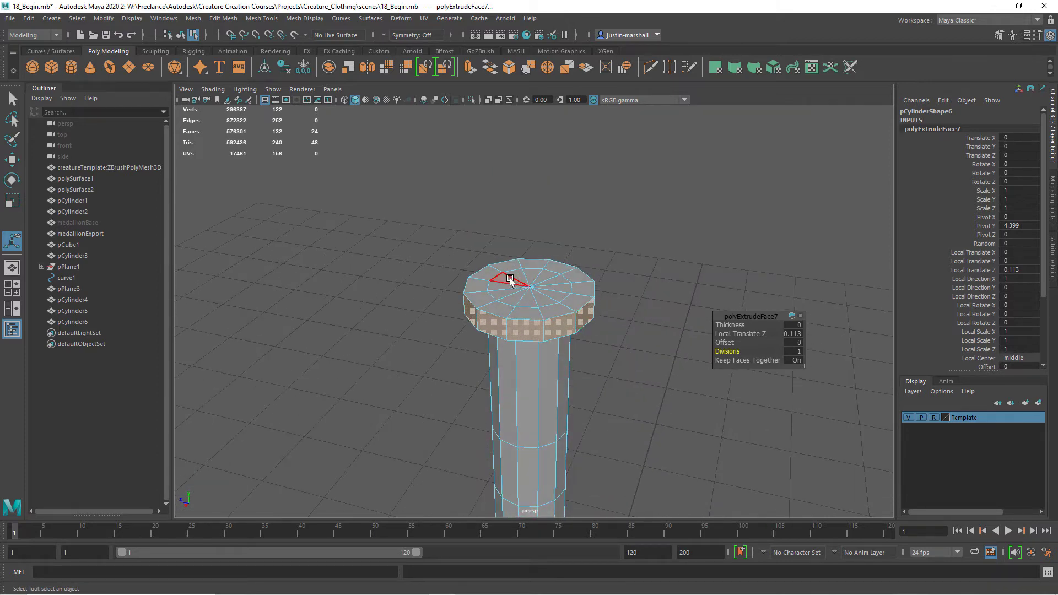
{"action": "key", "text": "q"}
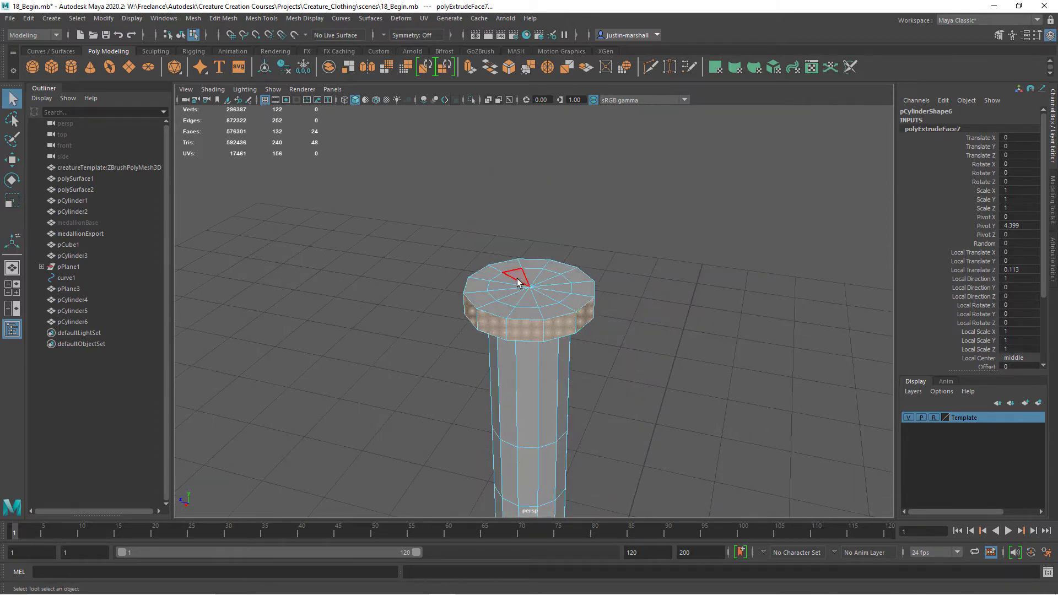
{"action": "left_click", "coordinate": [511, 282]}
{"action": "double_click", "coordinate": [511, 302]}
{"action": "left_click_drag", "start_coordinate": [615, 386], "coordinate": [557, 340], "text": "alt"}
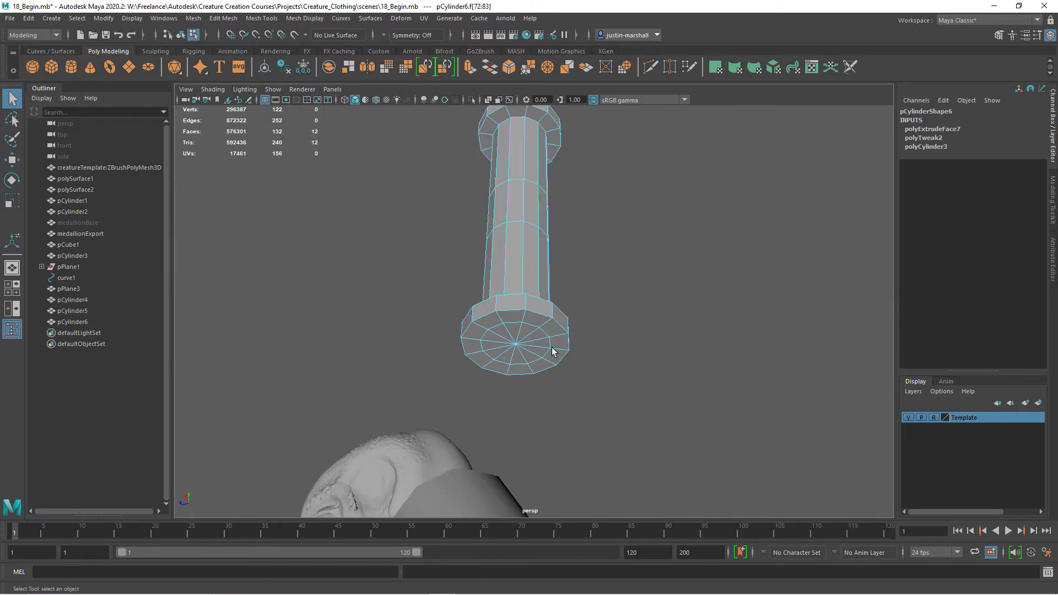
{"action": "scroll", "coordinate": [557, 336], "scroll_direction": "up", "scroll_amount": 3}
{"action": "left_click", "coordinate": [473, 360], "text": "shift"}
{"action": "left_click", "coordinate": [483, 369], "text": "shift"}
{"action": "left_click", "coordinate": [495, 375], "text": "shift"}
{"action": "left_click", "coordinate": [514, 375], "text": "shift"}
{"action": "left_click", "coordinate": [546, 354], "text": "shift"}
{"action": "mouse_move", "coordinate": [538, 373]}
{"action": "left_mouse_down", "text": "shift"}
{"action": "mouse_move", "coordinate": [541, 348]}
{"action": "mouse_move", "coordinate": [486, 337]}
{"action": "left_mouse_up", "text": "shift"}
{"action": "left_click_drag", "start_coordinate": [590, 329], "coordinate": [547, 298], "text": "alt"}
{"action": "key", "text": "r"}
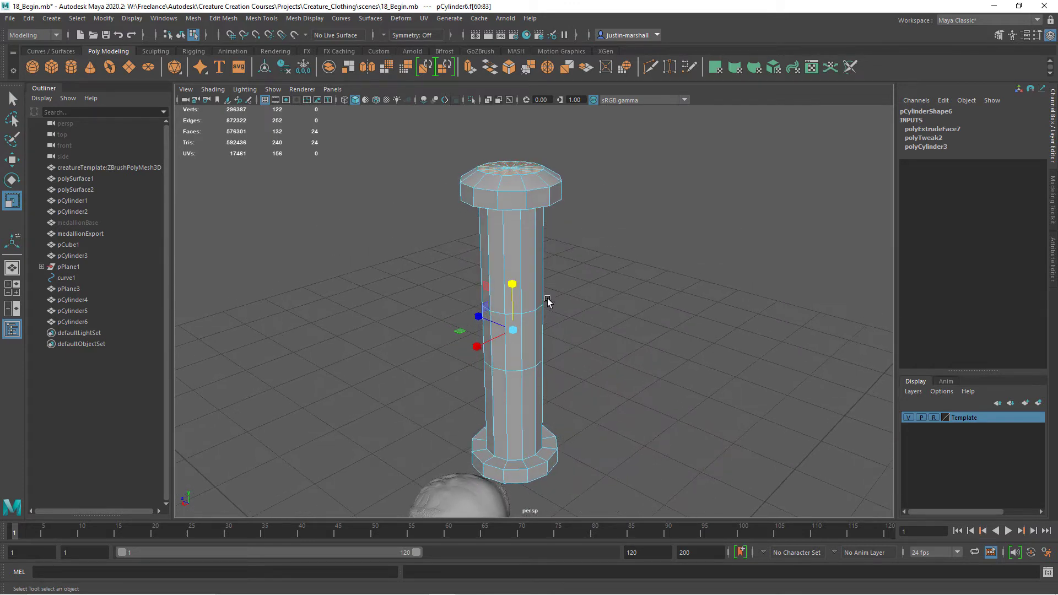
{"action": "right_click_drag", "start_coordinate": [548, 299], "coordinate": [568, 300], "text": "alt"}
{"action": "middle_click_drag", "start_coordinate": [569, 300], "coordinate": [583, 350], "text": "alt"}
{"action": "left_click_drag", "start_coordinate": [584, 352], "coordinate": [611, 361], "text": "alt"}
Step: Extrude the central cap faces at both ends with an offset of 0.01 and one division
{"action": "key", "text": "ctrl+e"}
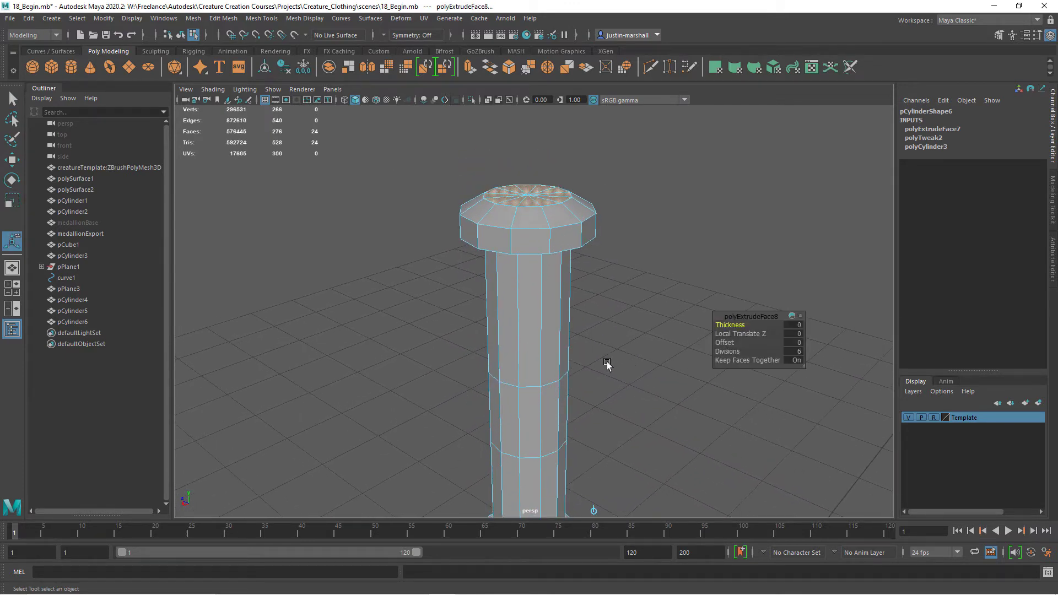
{"action": "left_click_drag", "start_coordinate": [604, 273], "coordinate": [612, 289], "text": "alt"}
{"action": "left_click", "coordinate": [795, 343]}
{"action": "type", "text": ".1"}
{"action": "key", "text": "Return"}
{"action": "left_click", "coordinate": [794, 353]}
{"action": "type", "text": "0"}
{"action": "left_click", "coordinate": [794, 343]}
{"action": "type", "text": ".01"}
{"action": "left_click", "coordinate": [794, 351]}
{"action": "type", "text": "1"}
{"action": "key", "text": "Return"}
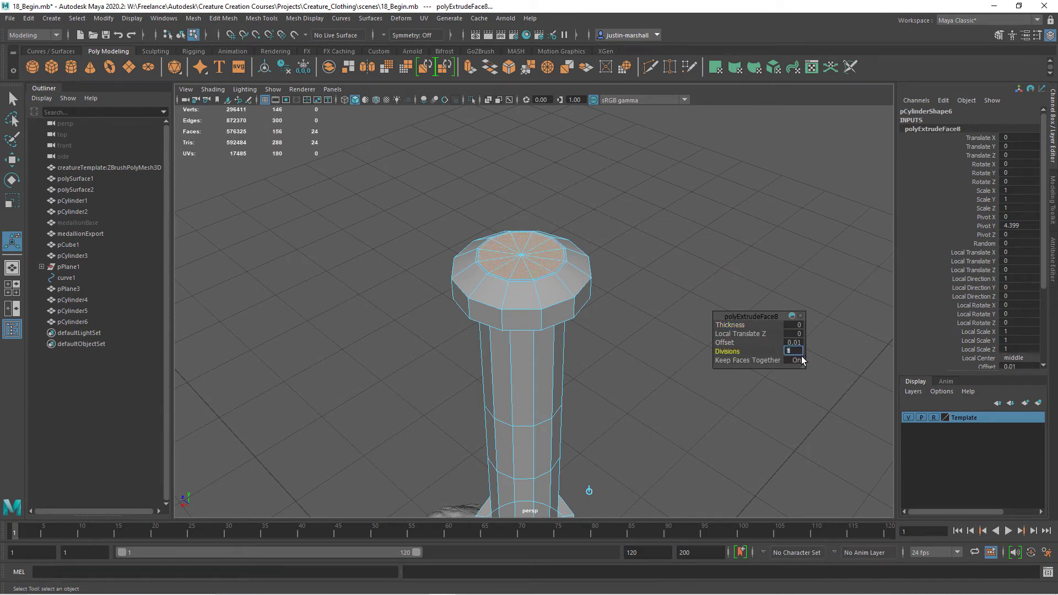
Step: Extrude the cap faces again with thickness 0.1, offset 0.1 and one division, and return to object mode
{"action": "scroll", "coordinate": [572, 292], "scroll_direction": "up", "scroll_amount": 2}
{"action": "middle_click_drag", "start_coordinate": [573, 293], "coordinate": [570, 359], "text": "alt"}
{"action": "scroll", "coordinate": [612, 378], "scroll_direction": "up", "scroll_amount": 2}
{"action": "left_click_drag", "start_coordinate": [615, 392], "coordinate": [615, 387], "text": "alt"}
{"action": "key", "text": "ctrl+e"}
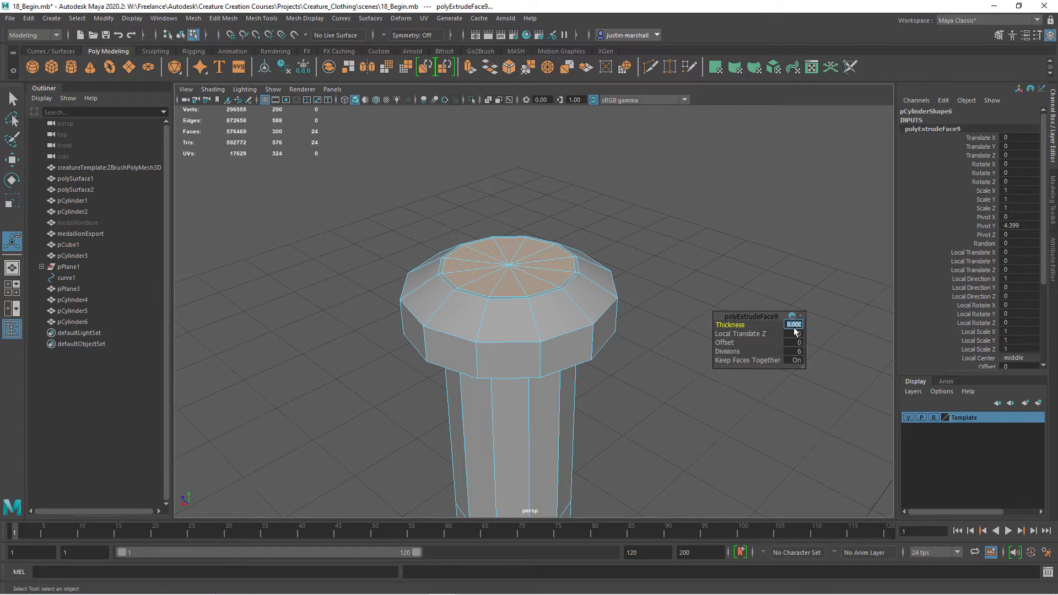
{"action": "key", "text": "Return"}
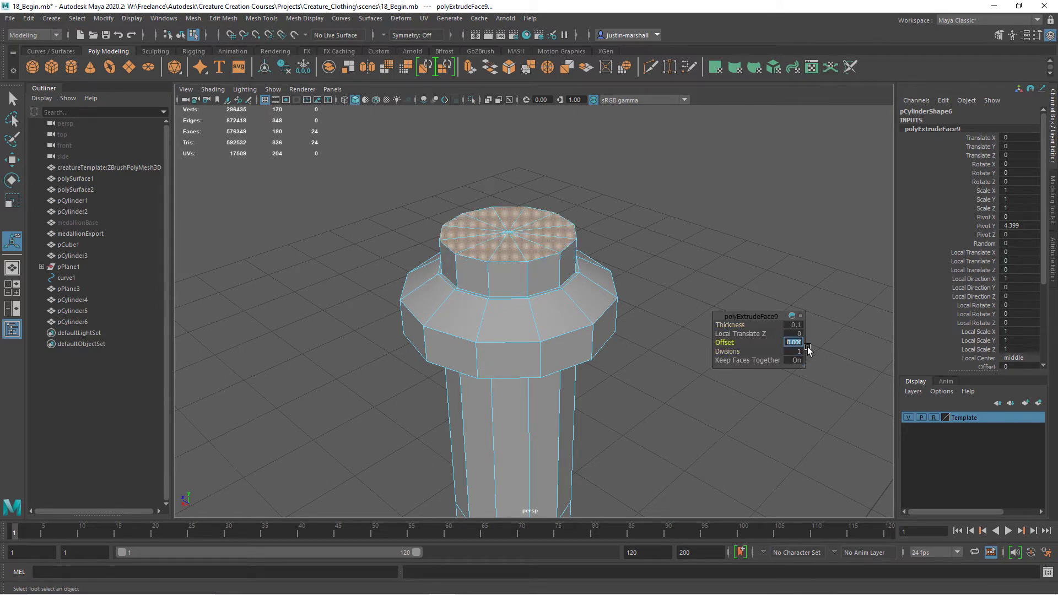
{"action": "key", "text": "Return"}
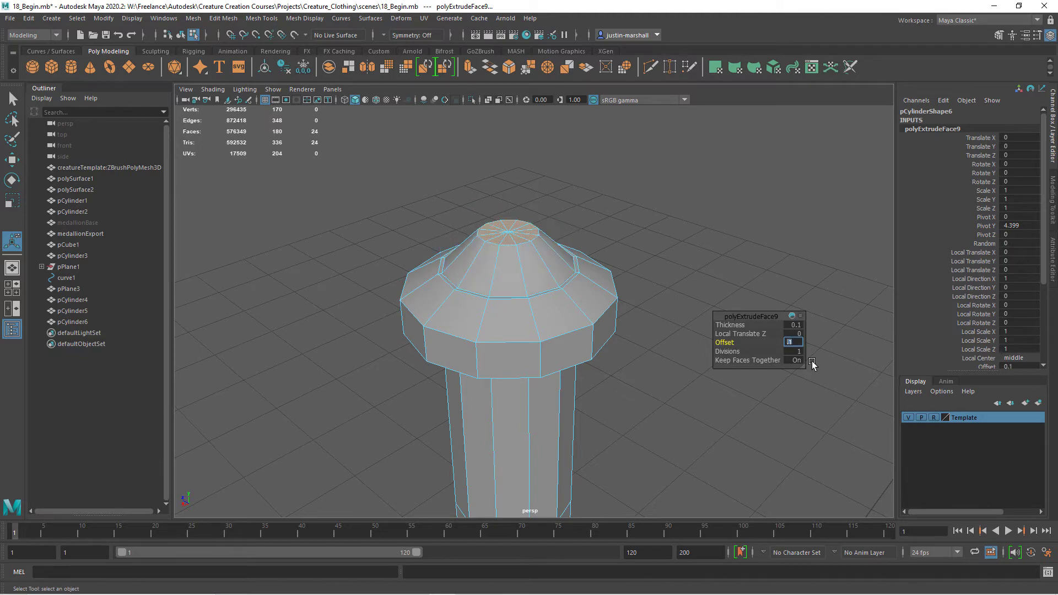
{"action": "left_click_drag", "start_coordinate": [602, 336], "coordinate": [581, 333], "text": "alt"}
{"action": "right_click_drag", "start_coordinate": [581, 333], "coordinate": [512, 330], "text": "alt"}
{"action": "left_click_drag", "start_coordinate": [512, 331], "coordinate": [508, 317], "text": "alt"}
{"action": "left_click", "coordinate": [181, 35]}
{"action": "left_click_drag", "start_coordinate": [659, 164], "coordinate": [655, 134], "text": "alt"}
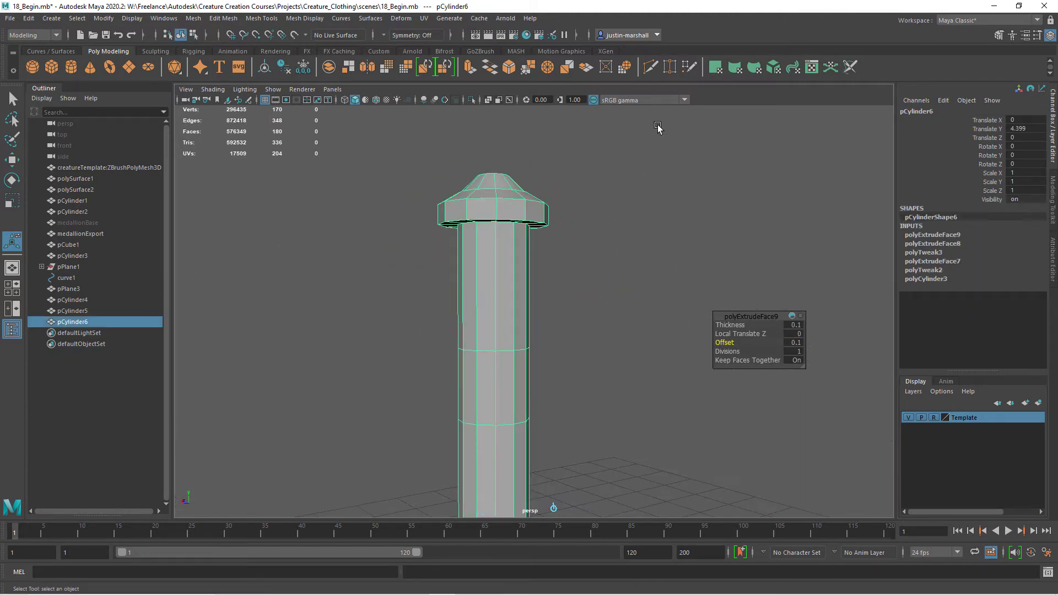
Step: Insert supporting edge loops around the upper cap's rim and its junction with the shaft using Multi-Cut
{"action": "key", "text": "ctrl+shift+x"}
{"action": "right_click_drag", "start_coordinate": [517, 208], "coordinate": [548, 222], "text": "alt"}
{"action": "middle_click_drag", "start_coordinate": [547, 222], "coordinate": [583, 331], "text": "alt"}
{"action": "right_click_drag", "start_coordinate": [583, 331], "coordinate": [593, 310], "text": "alt"}
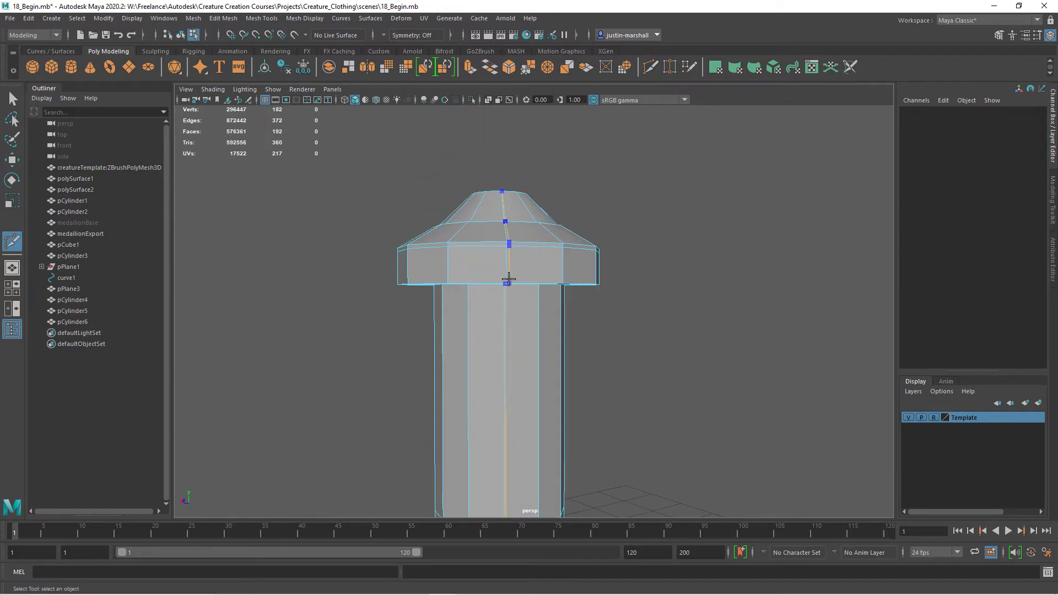
{"action": "left_click_drag", "start_coordinate": [514, 281], "coordinate": [546, 234], "text": "alt"}
{"action": "middle_click_drag", "start_coordinate": [545, 234], "coordinate": [574, 333], "text": "alt"}
{"action": "right_click_drag", "start_coordinate": [574, 333], "coordinate": [617, 331], "text": "alt"}
{"action": "left_click", "coordinate": [518, 239], "text": "ctrl"}
Step: Insert matching edge loops around the lower cap's shaft junction, inner flange and both rim edges
{"action": "right_click_drag", "start_coordinate": [518, 239], "coordinate": [548, 357], "text": "alt"}
{"action": "middle_click_drag", "start_coordinate": [548, 356], "coordinate": [602, 336], "text": "alt"}
{"action": "left_click_drag", "start_coordinate": [602, 335], "coordinate": [585, 356], "text": "alt"}
{"action": "middle_click_drag", "start_coordinate": [585, 357], "coordinate": [555, 353], "text": "alt"}
{"action": "right_click_drag", "start_coordinate": [555, 352], "coordinate": [576, 353], "text": "alt"}
{"action": "left_click_drag", "start_coordinate": [577, 352], "coordinate": [515, 354], "text": "alt"}
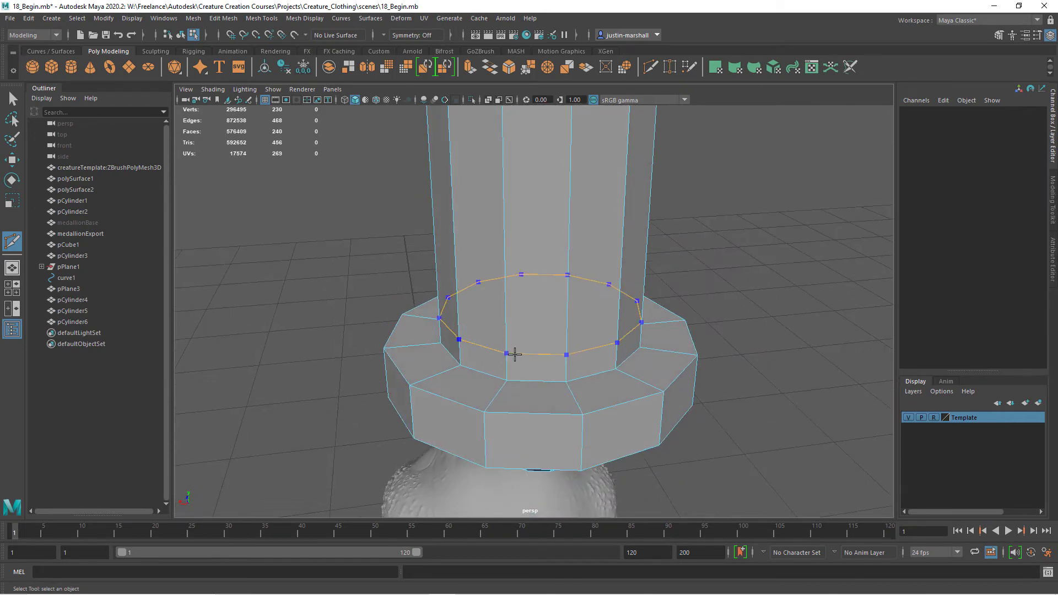
{"action": "left_click", "coordinate": [504, 373], "text": "ctrl"}
{"action": "left_click", "coordinate": [503, 383], "text": "ctrl"}
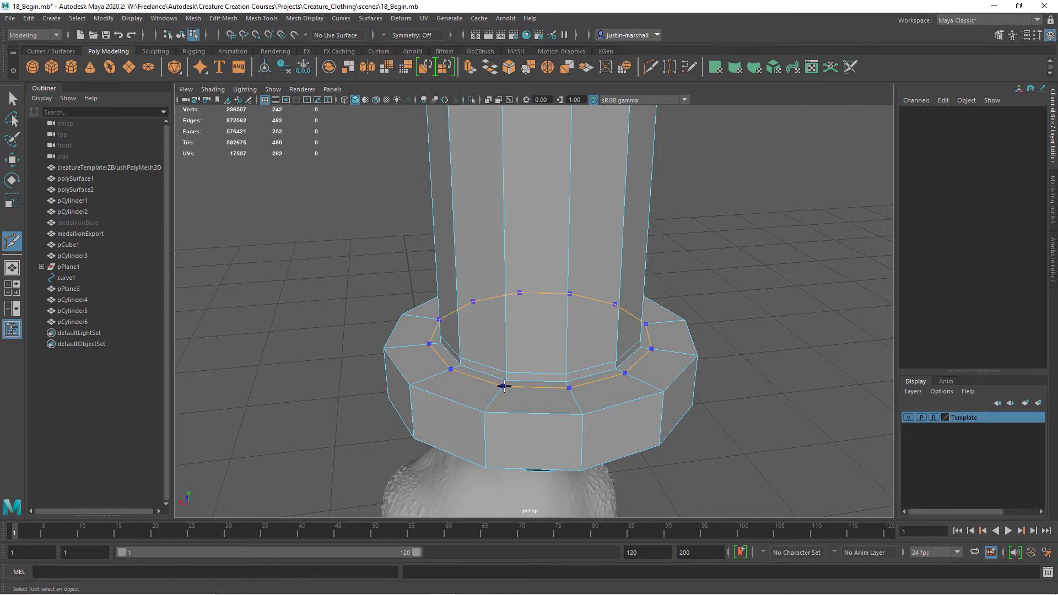
{"action": "left_click", "coordinate": [486, 411], "text": "ctrl"}
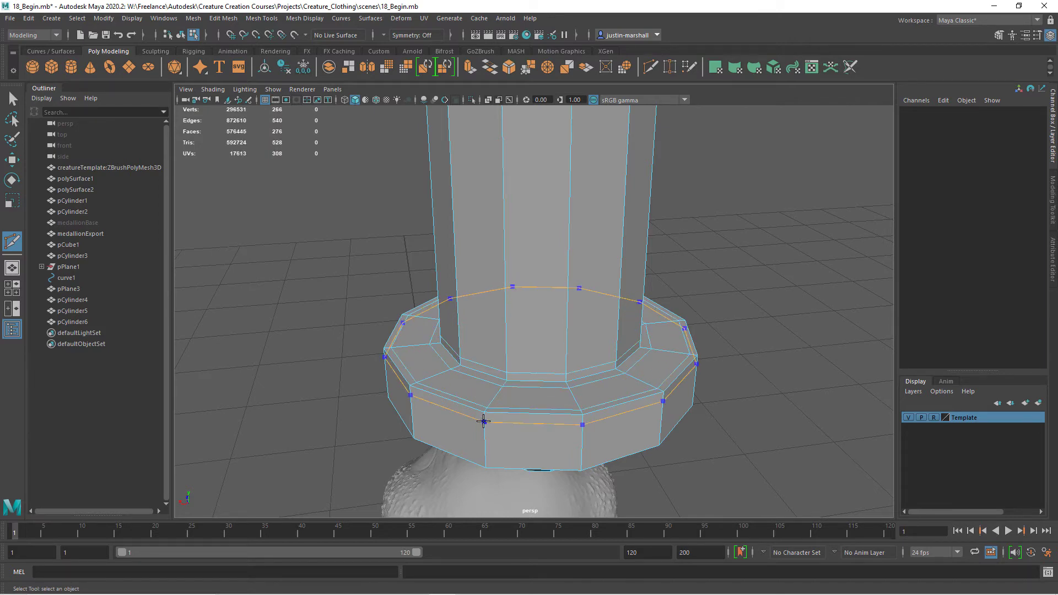
{"action": "left_click_drag", "start_coordinate": [500, 426], "coordinate": [559, 363], "text": "alt"}
{"action": "left_click", "coordinate": [533, 280], "text": "ctrl"}
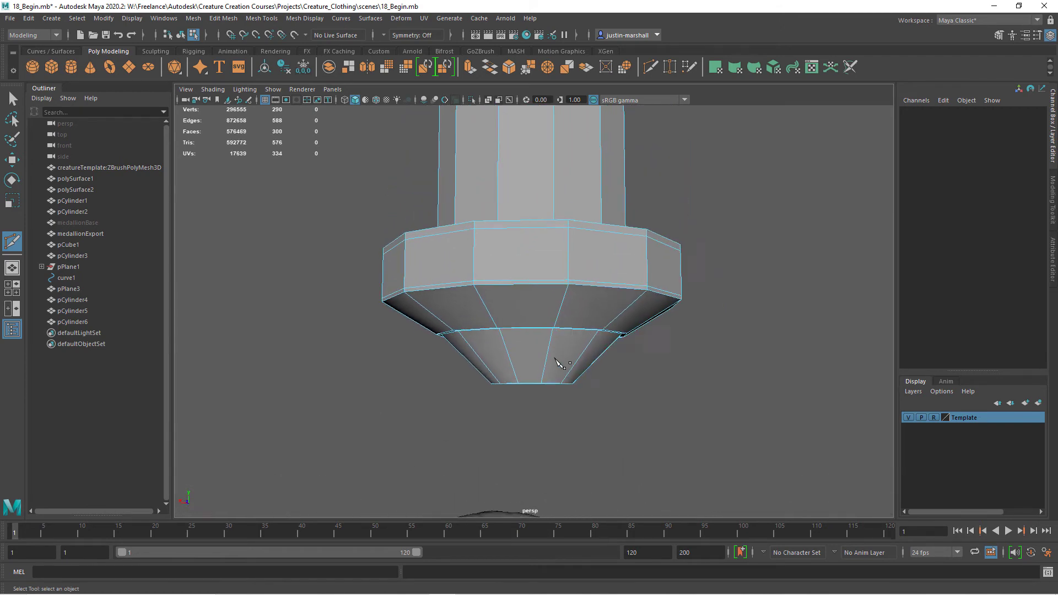
{"action": "right_click_drag", "start_coordinate": [559, 364], "coordinate": [446, 257], "text": "alt"}
{"action": "left_click_drag", "start_coordinate": [447, 257], "coordinate": [584, 289], "text": "alt"}
Step: Return to object mode and turn on smooth preview for the capped cylinder
{"action": "left_click", "coordinate": [181, 35]}
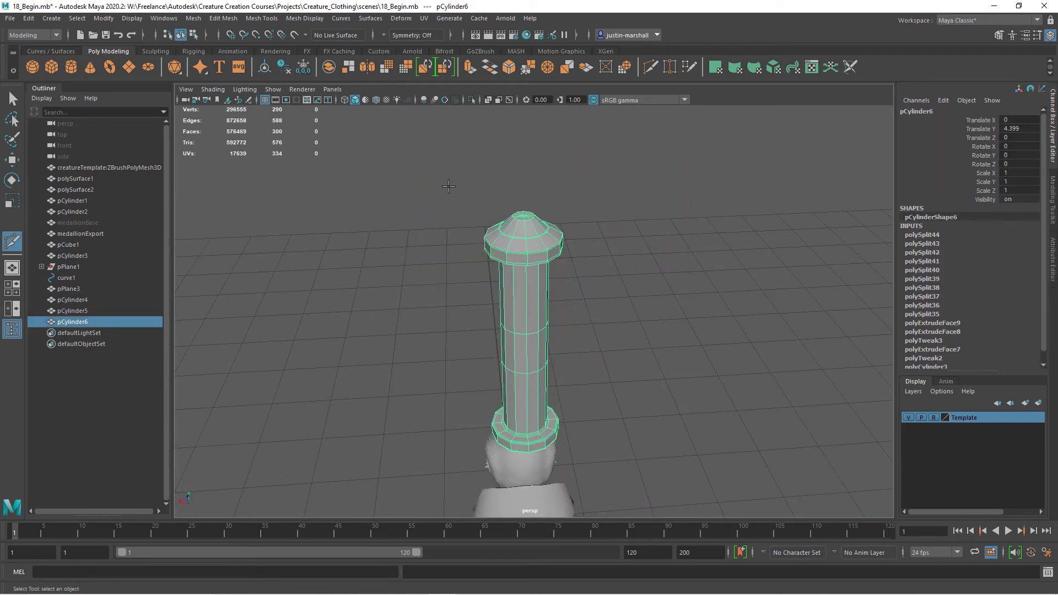
{"action": "left_click_drag", "start_coordinate": [215, 166], "coordinate": [230, 190], "text": "alt"}
{"action": "left_click", "coordinate": [375, 214]}
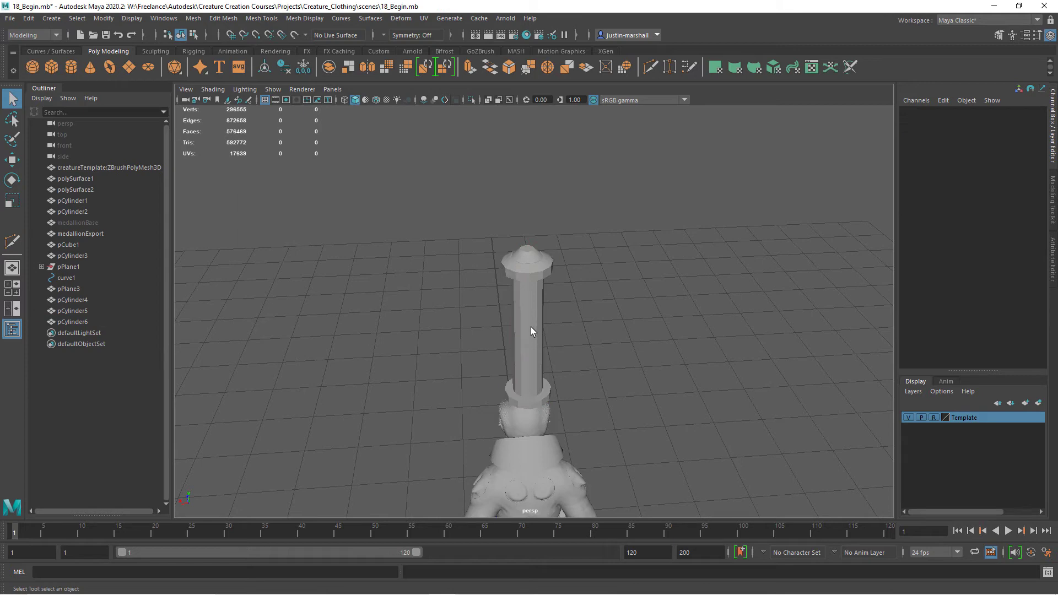
{"action": "left_click", "coordinate": [529, 325]}
{"action": "left_click_drag", "start_coordinate": [557, 365], "coordinate": [593, 342], "text": "alt"}
{"action": "right_click_drag", "start_coordinate": [593, 343], "coordinate": [557, 336], "text": "alt"}
{"action": "left_click", "coordinate": [630, 354]}
{"action": "left_click_drag", "start_coordinate": [630, 355], "coordinate": [580, 362], "text": "alt"}
Step: Move the capped cylinder down and out beside the creature's hip
{"action": "left_click", "coordinate": [549, 333]}
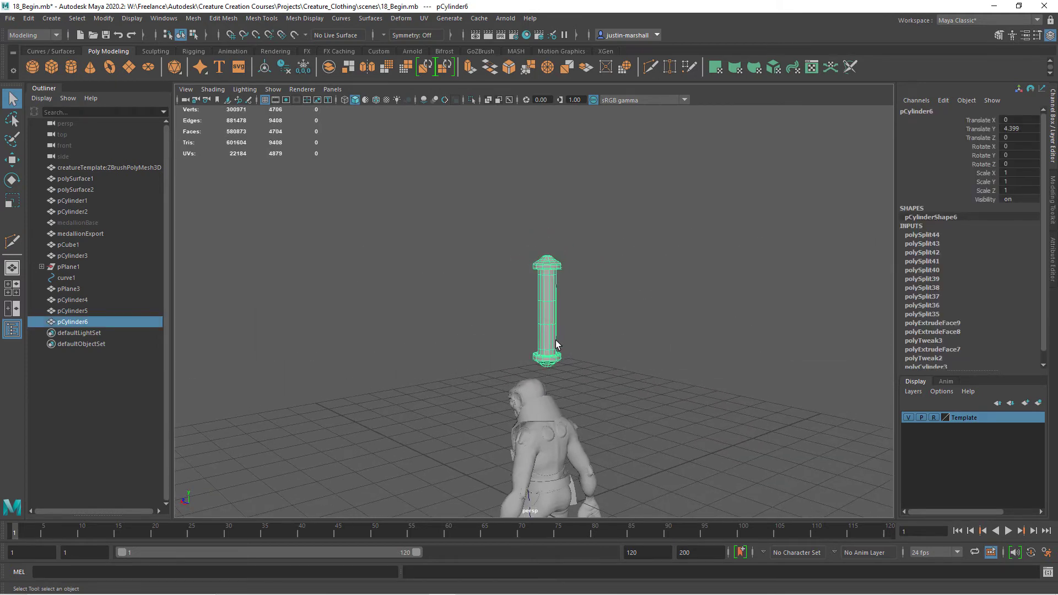
{"action": "key", "text": "w"}
{"action": "left_click_drag", "start_coordinate": [549, 269], "coordinate": [531, 405]}
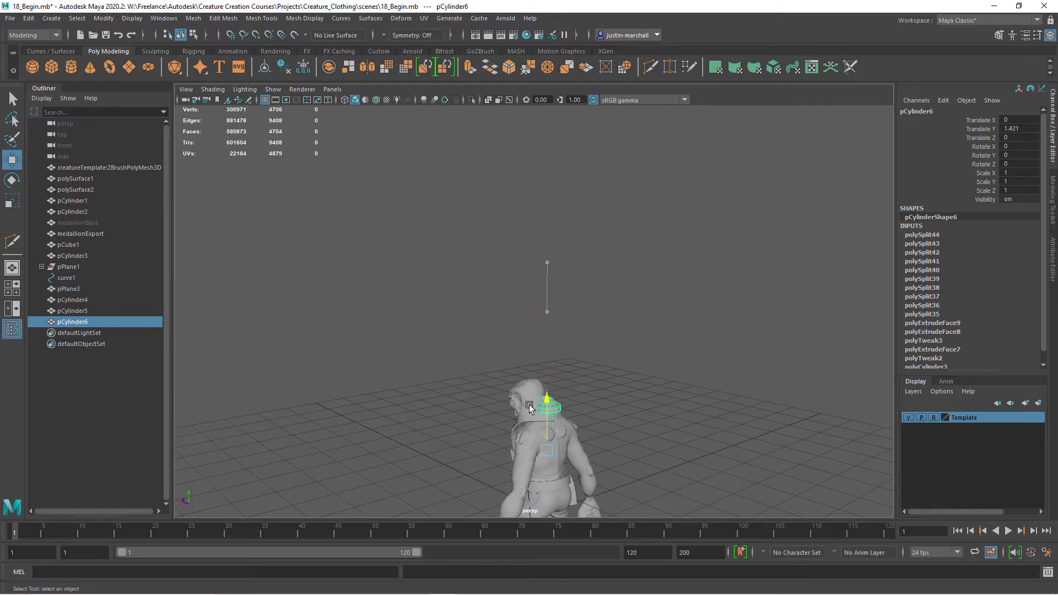
{"action": "middle_click_drag", "start_coordinate": [552, 458], "coordinate": [560, 276], "text": "alt"}
{"action": "left_click_drag", "start_coordinate": [560, 276], "coordinate": [647, 295], "text": "alt"}
{"action": "right_click_drag", "start_coordinate": [647, 296], "coordinate": [697, 331], "text": "alt"}
{"action": "left_click_drag", "start_coordinate": [521, 223], "coordinate": [524, 276], "text": "alt"}
Step: Duplicate the capped cylinder and lay the copy horizontally beside the hip with a Rotate X of 90
{"action": "key", "text": "ctrl+d"}
{"action": "key", "text": "e"}
{"action": "left_click_drag", "start_coordinate": [480, 242], "coordinate": [545, 237]}
{"action": "type", "text": "-90"}
{"action": "key", "text": "Return"}
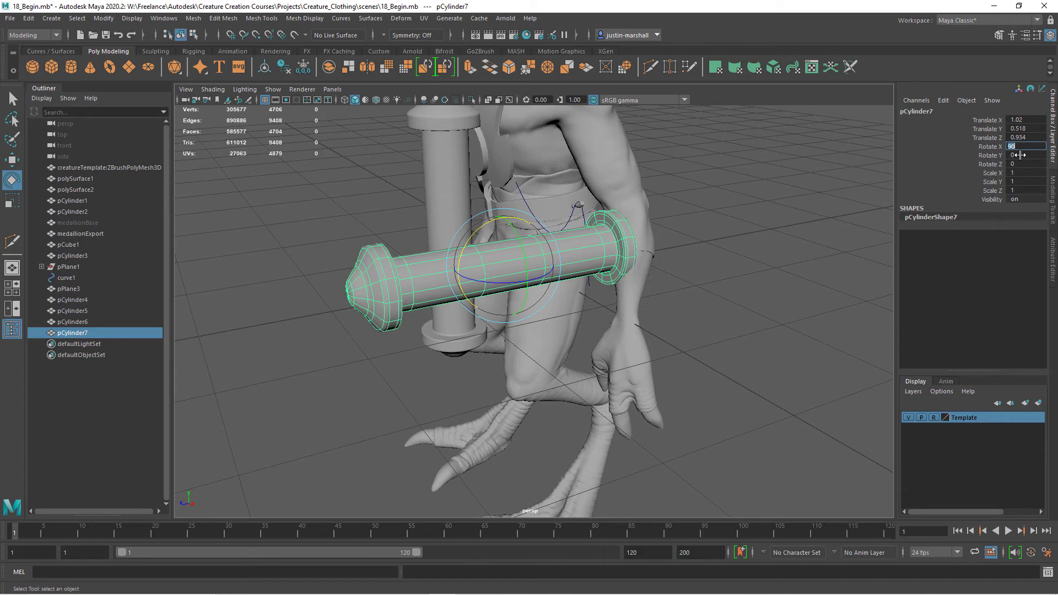
Step: Scale the horizontal capped cylinder down uniformly to about 0.2 and move it over to the side of the hip
{"action": "right_click_drag", "start_coordinate": [697, 295], "coordinate": [532, 345], "text": "alt"}
{"action": "left_click_drag", "start_coordinate": [532, 345], "coordinate": [543, 321], "text": "alt"}
{"action": "key", "text": "r"}
{"action": "left_click_drag", "start_coordinate": [522, 276], "coordinate": [412, 310]}
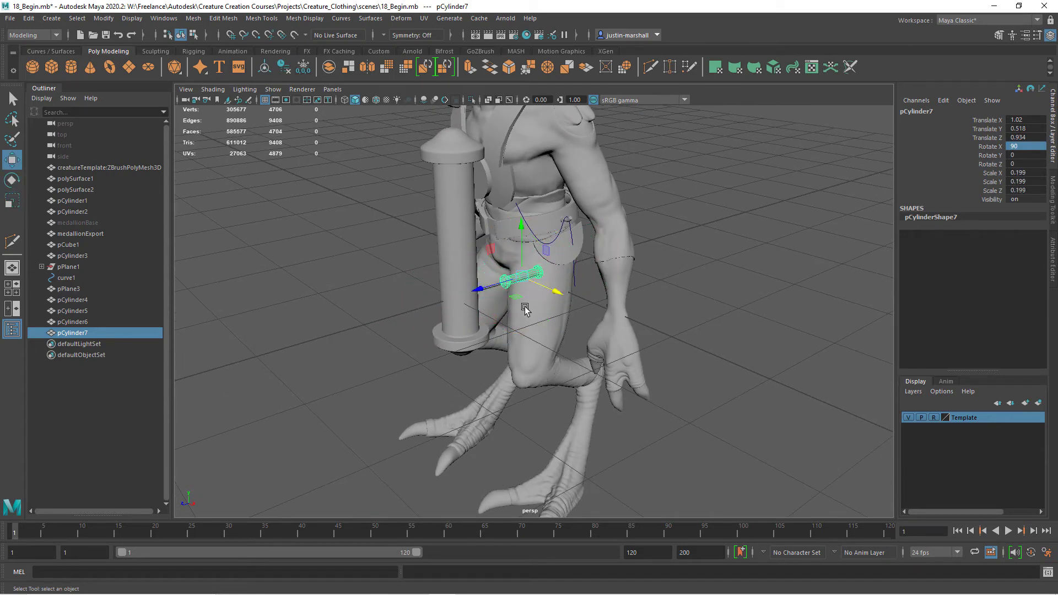
{"action": "left_click_drag", "start_coordinate": [602, 272], "coordinate": [602, 268]}
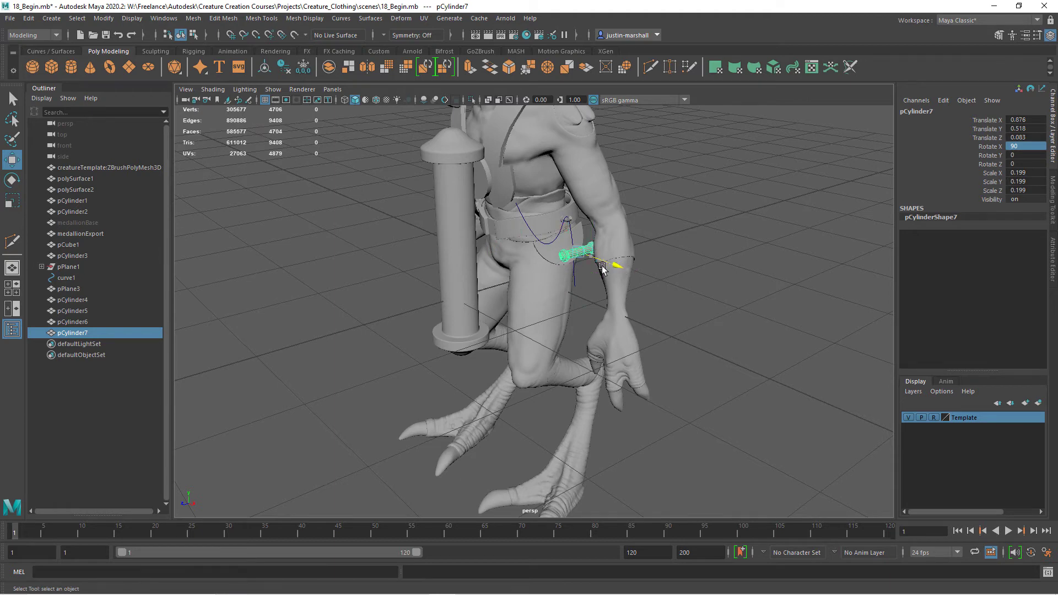
{"action": "left_click_drag", "start_coordinate": [557, 225], "coordinate": [559, 208]}
Step: Scale the small capped cylinder to 0.1 and tilt it to about 95.7 in Rotate X along the belt
{"action": "key", "text": "f"}
{"action": "right_click_drag", "start_coordinate": [597, 310], "coordinate": [453, 289], "text": "alt"}
{"action": "left_click_drag", "start_coordinate": [453, 290], "coordinate": [559, 288], "text": "alt"}
{"action": "right_click_drag", "start_coordinate": [560, 288], "coordinate": [607, 319], "text": "alt"}
{"action": "key", "text": "r"}
{"action": "left_click_drag", "start_coordinate": [533, 311], "coordinate": [478, 321]}
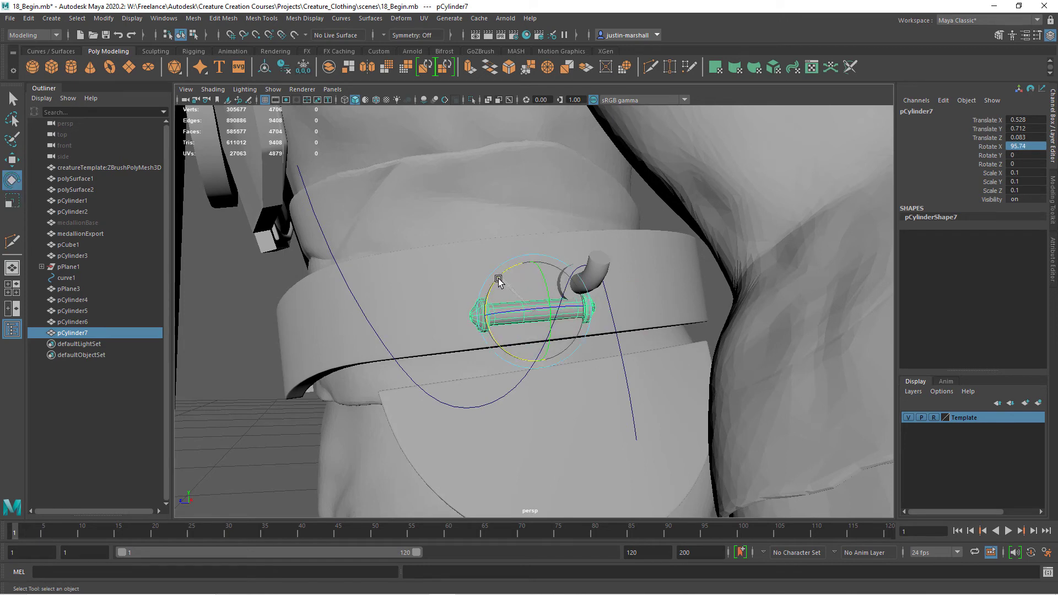
Step: Shrink the pin to 0.067, lower it onto the belt's lower part and rotate it to about 97.5, -12.4, -1.2
{"action": "key", "text": "r"}
{"action": "left_click_drag", "start_coordinate": [522, 309], "coordinate": [519, 309]}
{"action": "key", "text": "w"}
{"action": "left_click_drag", "start_coordinate": [518, 310], "coordinate": [532, 353]}
{"action": "key", "text": "e"}
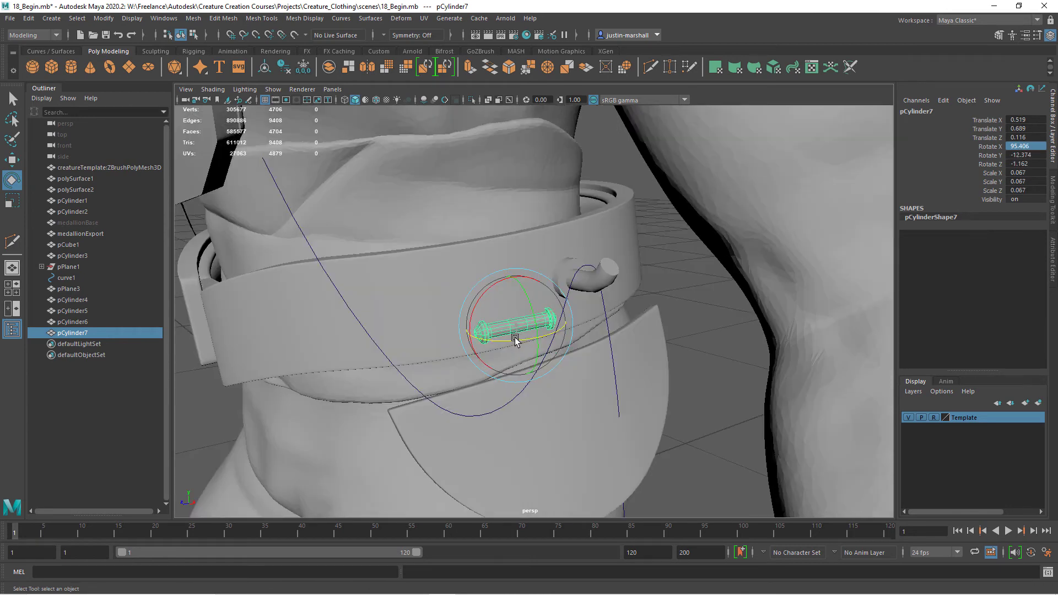
{"action": "left_click_drag", "start_coordinate": [515, 340], "coordinate": [496, 296], "text": "alt"}
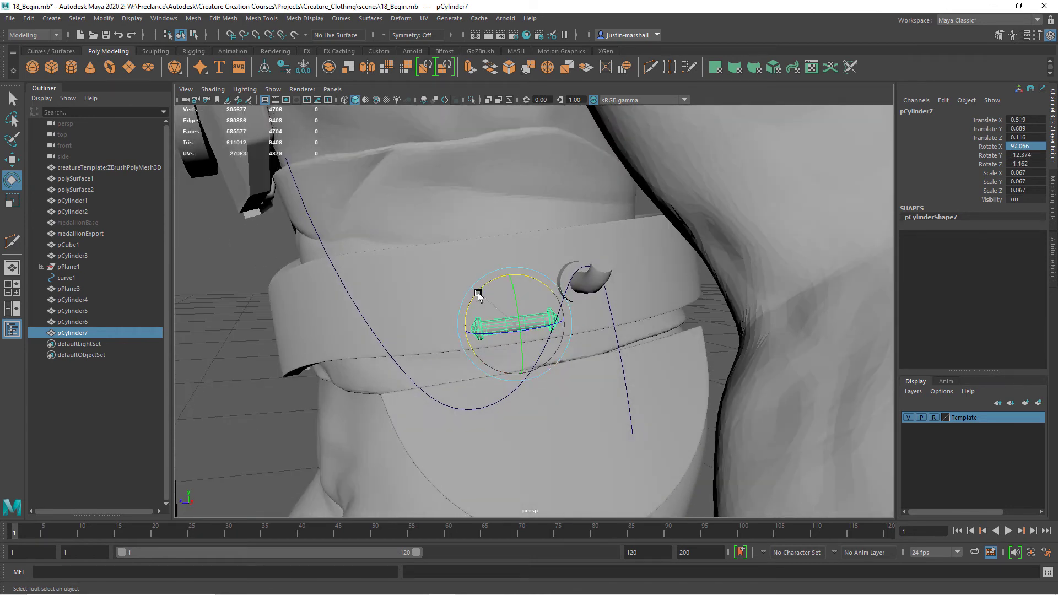
{"action": "left_click_drag", "start_coordinate": [552, 320], "coordinate": [593, 318], "text": "alt"}
Step: Duplicate the small belt pin and move the copy down onto the upper edge of the half-disc pouch
{"action": "key", "text": "ctrl+d"}
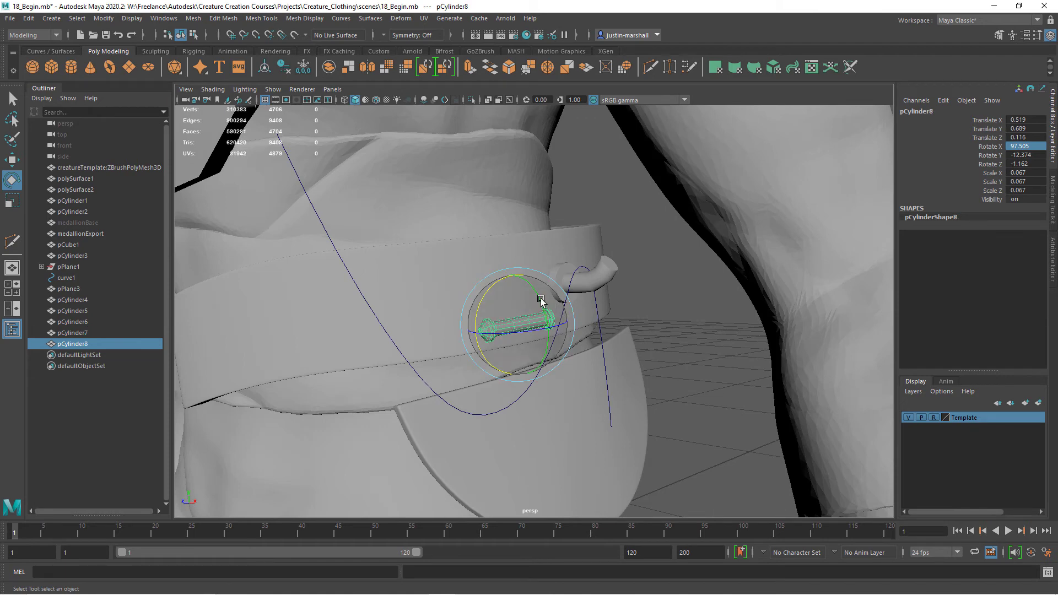
{"action": "key", "text": "w"}
{"action": "left_click_drag", "start_coordinate": [520, 295], "coordinate": [567, 444]}
Step: Select both layers of the half-disc pouch and rotate them slightly to fit against the hip
{"action": "left_click", "coordinate": [590, 429]}
{"action": "mouse_move", "coordinate": [503, 419]}
{"action": "left_mouse_down", "text": "alt"}
{"action": "mouse_move", "coordinate": [539, 432]}
{"action": "mouse_move", "coordinate": [495, 435]}
{"action": "mouse_move", "coordinate": [515, 439]}
{"action": "mouse_move", "coordinate": [503, 440]}
{"action": "left_mouse_up", "text": "alt"}
{"action": "left_click", "coordinate": [515, 408], "text": "shift"}
{"action": "key", "text": "e"}
{"action": "left_click_drag", "start_coordinate": [595, 401], "coordinate": [564, 433]}
{"action": "key", "text": "w"}
{"action": "mouse_move", "coordinate": [560, 390]}
{"action": "left_mouse_down", "text": "alt"}
{"action": "mouse_move", "coordinate": [576, 431]}
{"action": "mouse_move", "coordinate": [591, 437]}
{"action": "mouse_move", "coordinate": [573, 386]}
{"action": "left_mouse_up", "text": "alt"}
{"action": "right_click_drag", "start_coordinate": [573, 387], "coordinate": [625, 385], "text": "alt"}
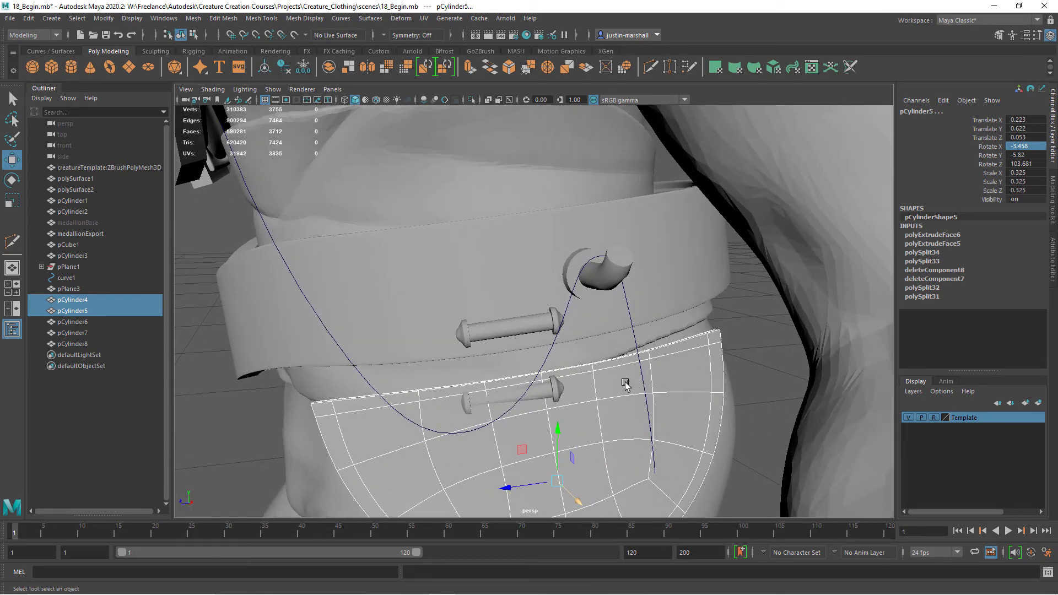
Step: Adjust the lower pin so it rests on the pouch surface parallel to the belt pin
{"action": "left_click", "coordinate": [547, 384]}
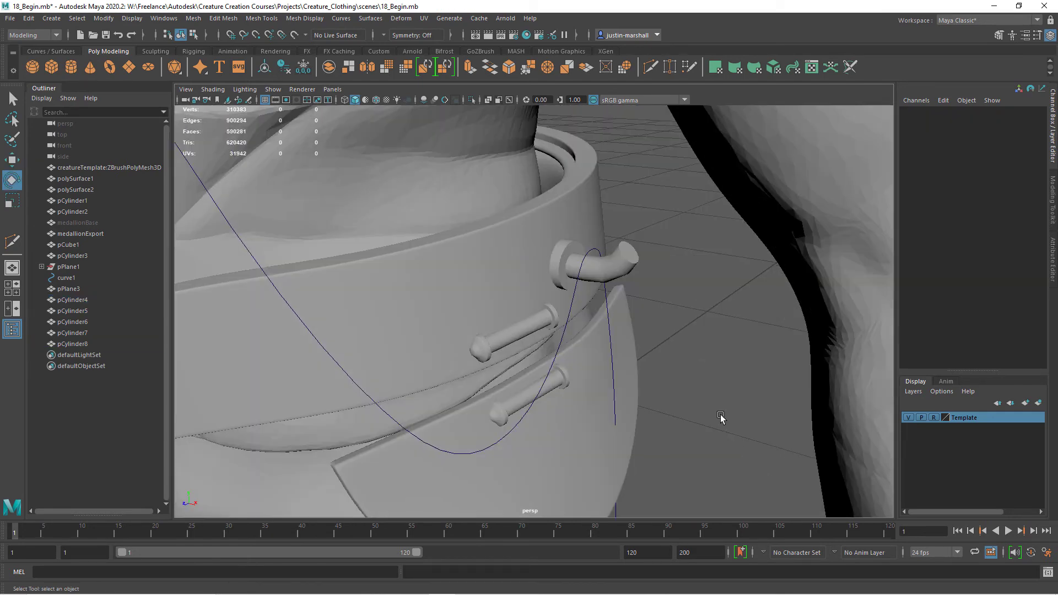
{"action": "right_click_drag", "start_coordinate": [721, 418], "coordinate": [605, 406], "text": "alt"}
{"action": "left_click_drag", "start_coordinate": [605, 406], "coordinate": [574, 388], "text": "alt"}
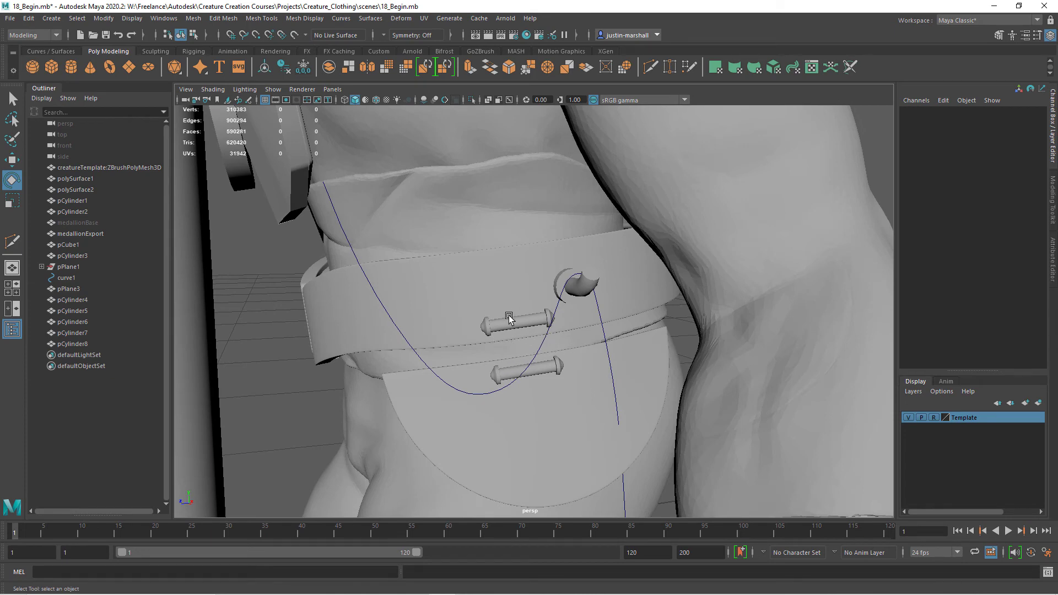
Step: Scale the large upright capped cylinder to 0.147 and move it to the belt's front opening at Y 0.626, Z 0.468
{"action": "right_click_drag", "start_coordinate": [524, 339], "coordinate": [367, 342], "text": "alt"}
{"action": "middle_click_drag", "start_coordinate": [358, 346], "coordinate": [566, 335], "text": "alt"}
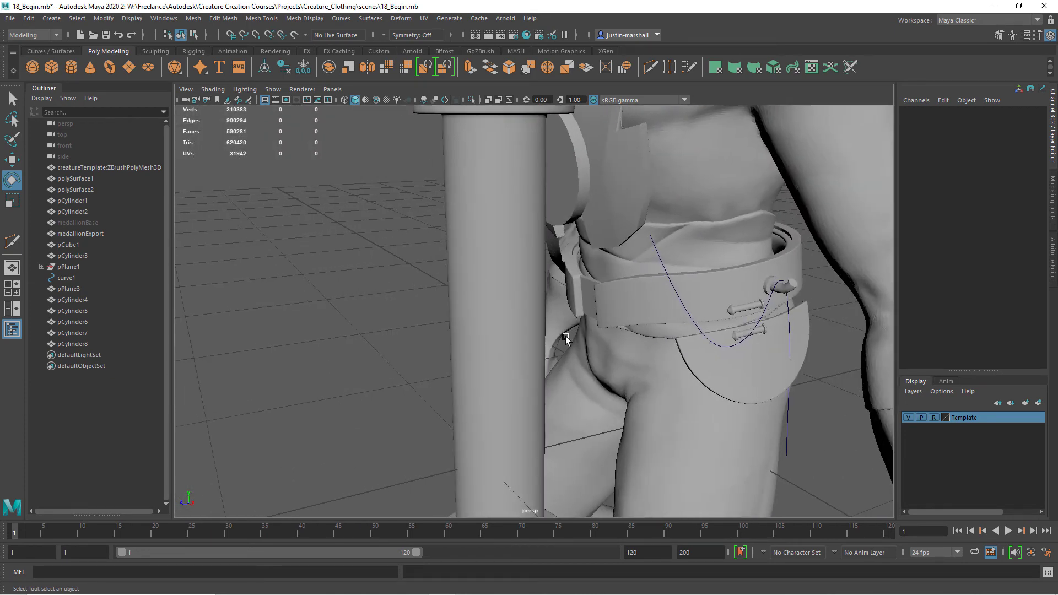
{"action": "left_click", "coordinate": [497, 327]}
{"action": "right_click_drag", "start_coordinate": [645, 381], "coordinate": [479, 357], "text": "alt"}
{"action": "key", "text": "r"}
{"action": "left_click_drag", "start_coordinate": [512, 330], "coordinate": [359, 370]}
{"action": "key", "text": "w"}
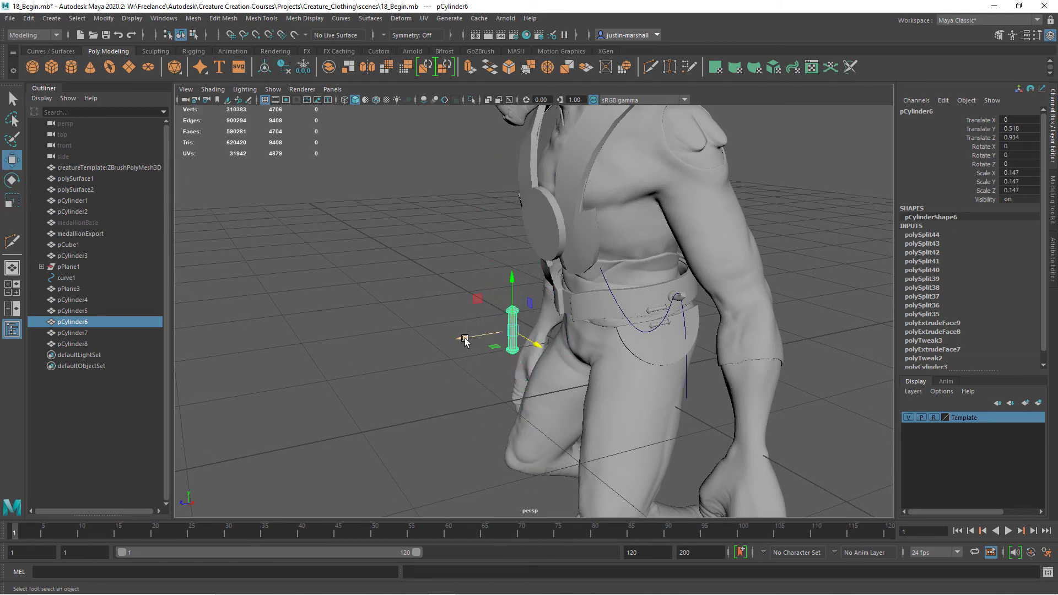
{"action": "left_click_drag", "start_coordinate": [465, 338], "coordinate": [519, 326]}
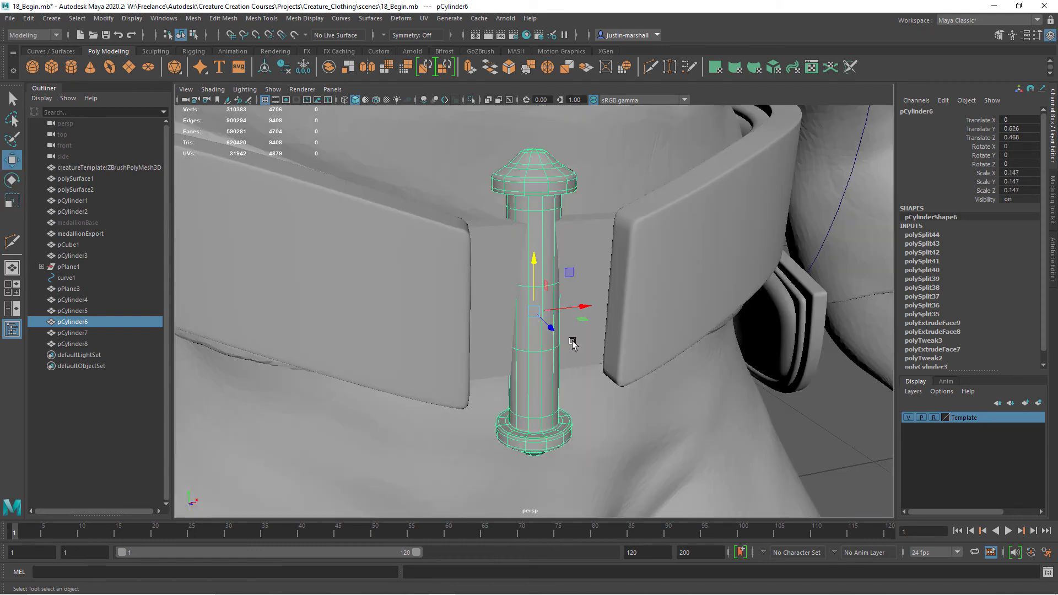
Step: Move the upright pin onto one end of the front belt, then tilt and rescale it to match that edge
{"action": "left_click_drag", "start_coordinate": [548, 330], "coordinate": [614, 338]}
{"action": "key", "text": "r"}
{"action": "key", "text": "e"}
{"action": "left_click_drag", "start_coordinate": [595, 296], "coordinate": [637, 272]}
{"action": "key", "text": "r"}
{"action": "left_click_drag", "start_coordinate": [592, 324], "coordinate": [664, 317]}
{"action": "key", "text": "w"}
{"action": "key", "text": "r"}
{"action": "middle_click_drag", "start_coordinate": [677, 324], "coordinate": [666, 323]}
Step: Duplicate the upright pin and place the copy on the opposite belt end at the front opening
{"action": "right_click_drag", "start_coordinate": [666, 324], "coordinate": [607, 326], "text": "alt"}
{"action": "left_click_drag", "start_coordinate": [607, 328], "coordinate": [541, 305], "text": "alt"}
{"action": "key", "text": "w"}
{"action": "key", "text": "ctrl+d"}
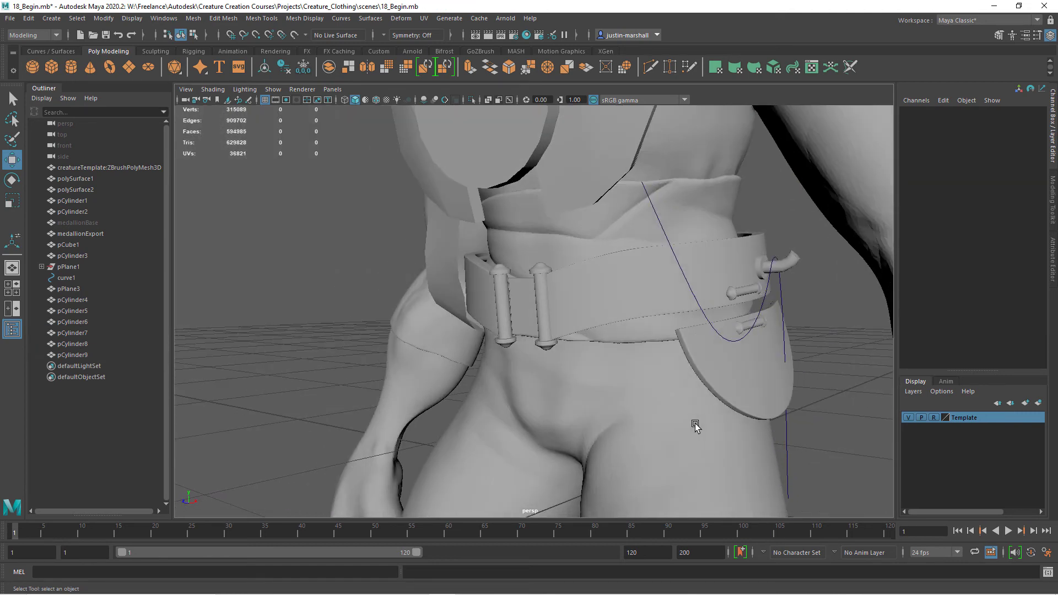
Step: Select the pouch pin together with the belt pin above it and slide both slightly along the hip
{"action": "middle_click_drag", "start_coordinate": [696, 423], "coordinate": [620, 448], "text": "alt"}
{"action": "left_click_drag", "start_coordinate": [620, 448], "coordinate": [634, 411], "text": "alt"}
{"action": "left_click", "coordinate": [637, 410]}
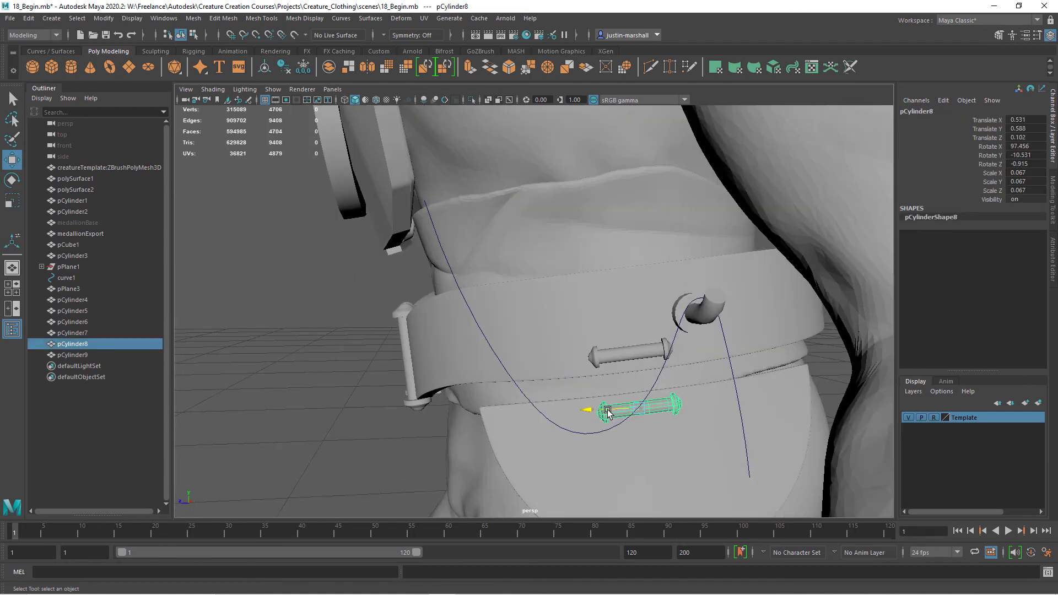
{"action": "left_click_drag", "start_coordinate": [599, 395], "coordinate": [603, 441], "text": "alt"}
{"action": "right_click_drag", "start_coordinate": [602, 441], "coordinate": [510, 398], "text": "alt"}
{"action": "middle_click_drag", "start_coordinate": [581, 393], "coordinate": [641, 382], "text": "alt"}
{"action": "left_click_drag", "start_coordinate": [654, 398], "coordinate": [733, 405], "text": "alt"}
{"action": "left_click", "coordinate": [621, 310], "text": "shift"}
{"action": "left_click_drag", "start_coordinate": [599, 308], "coordinate": [613, 309]}
Step: Rotate the two hip pins to follow the belt's curve, bringing the upper pin's Rotate Y to about -9
{"action": "left_click_drag", "start_coordinate": [696, 345], "coordinate": [703, 255], "text": "alt"}
{"action": "key", "text": "e"}
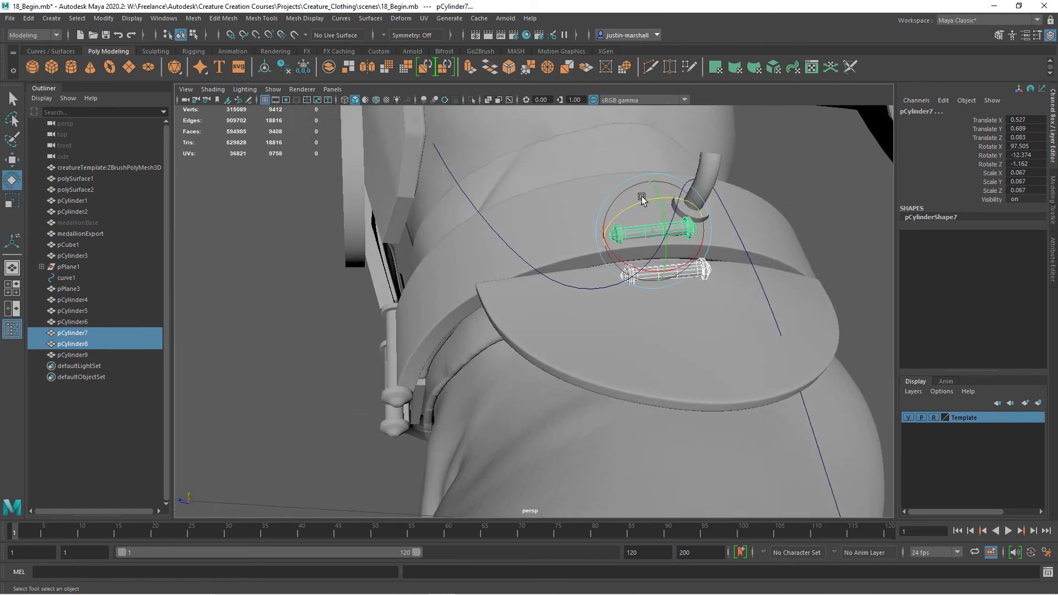
{"action": "left_click_drag", "start_coordinate": [673, 232], "coordinate": [678, 287], "text": "alt"}
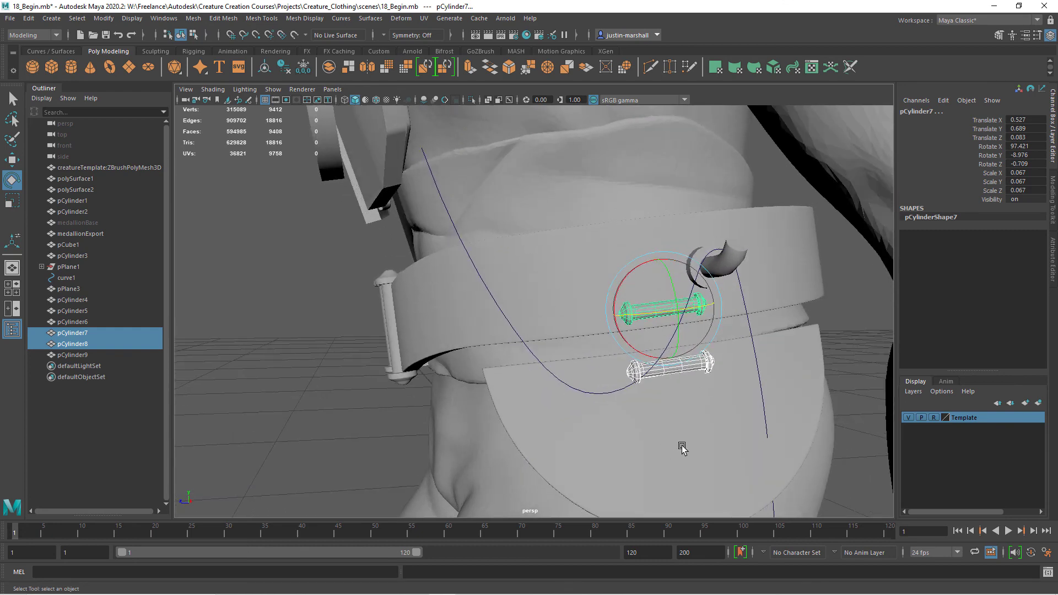
Step: Try to reposition the two half-disc pouch layers below the belt
{"action": "left_click", "coordinate": [700, 443]}
{"action": "left_click_drag", "start_coordinate": [591, 446], "coordinate": [643, 382], "text": "alt"}
{"action": "key", "text": "w"}
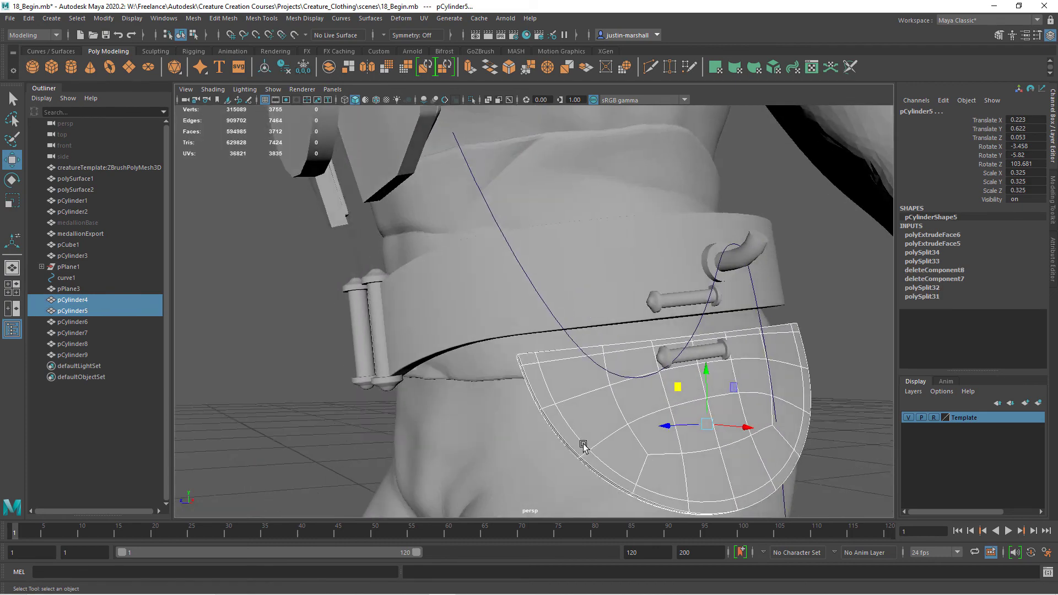
{"action": "left_click_drag", "start_coordinate": [634, 419], "coordinate": [782, 423], "text": "alt"}
{"action": "key", "text": "ctrl+z"}
{"action": "left_click", "coordinate": [782, 423]}
{"action": "right_click_drag", "start_coordinate": [782, 423], "coordinate": [562, 390], "text": "alt"}
{"action": "left_click_drag", "start_coordinate": [562, 390], "coordinate": [613, 314], "text": "alt"}
{"action": "right_click_drag", "start_coordinate": [646, 389], "coordinate": [353, 348], "text": "alt"}
{"action": "left_click_drag", "start_coordinate": [477, 363], "coordinate": [543, 392], "text": "alt"}
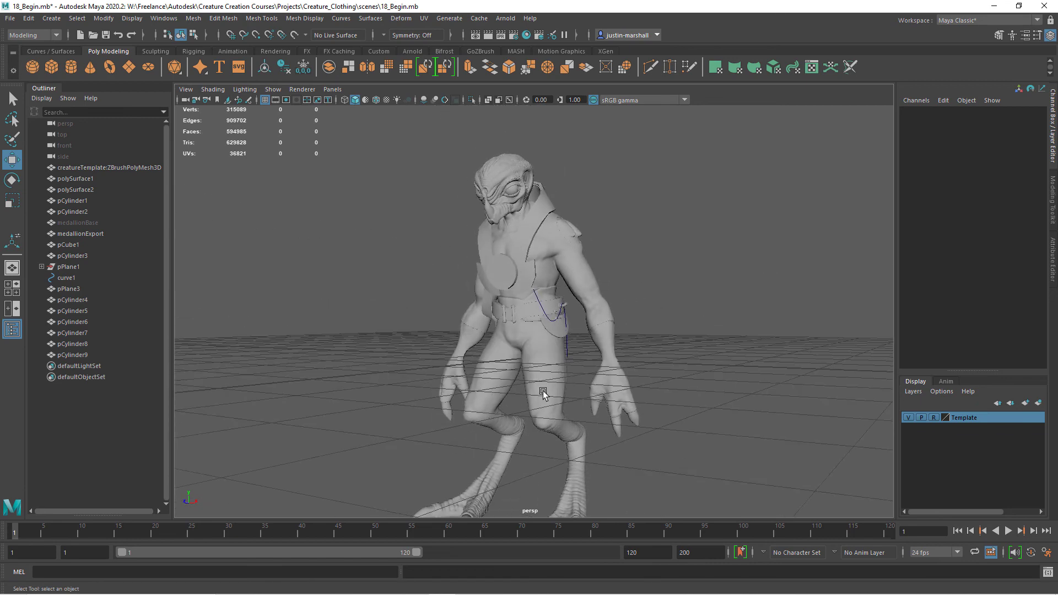